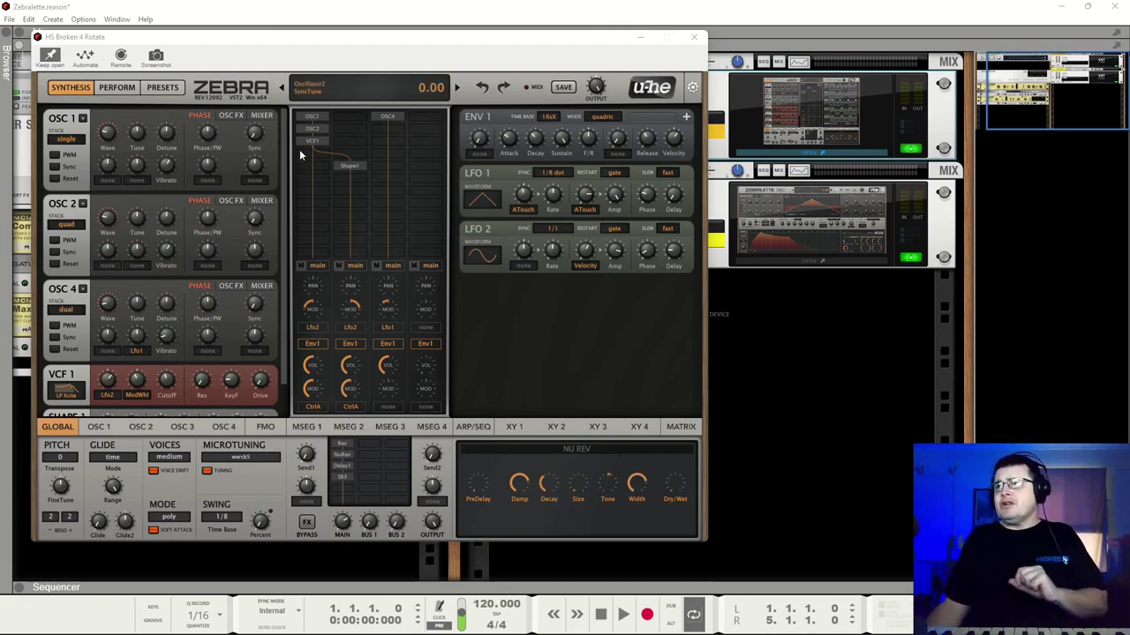
# Close the Zebra2 editor and open the editor of the Zebralette instrument in the rack.
pyautogui.click(694, 36)
pyautogui.click(783, 202)
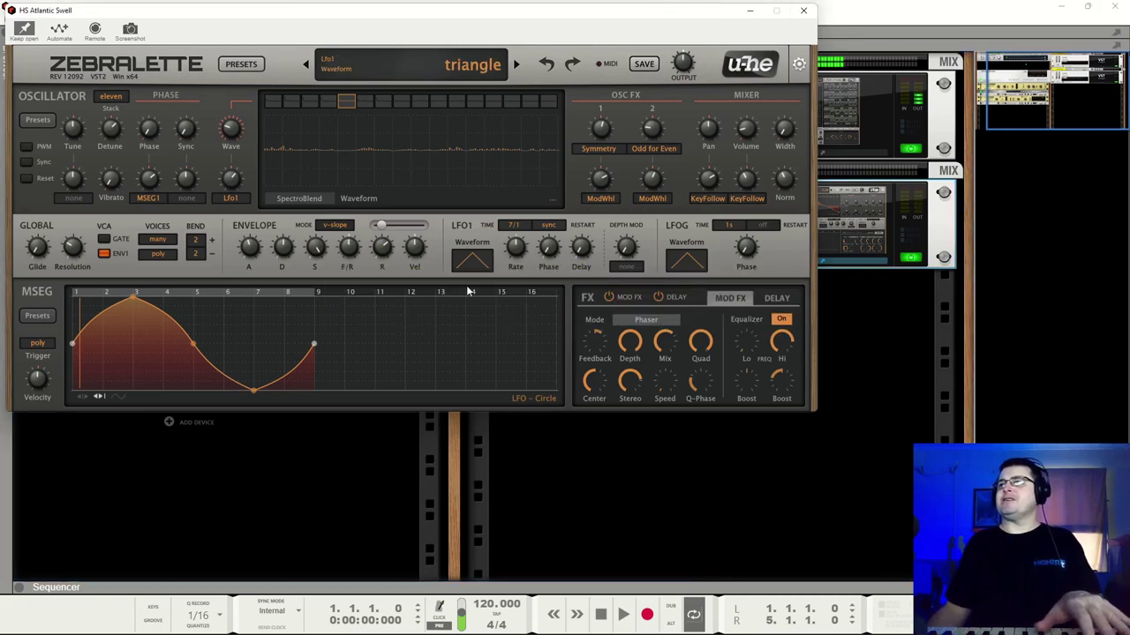
pyautogui.click(803, 10)
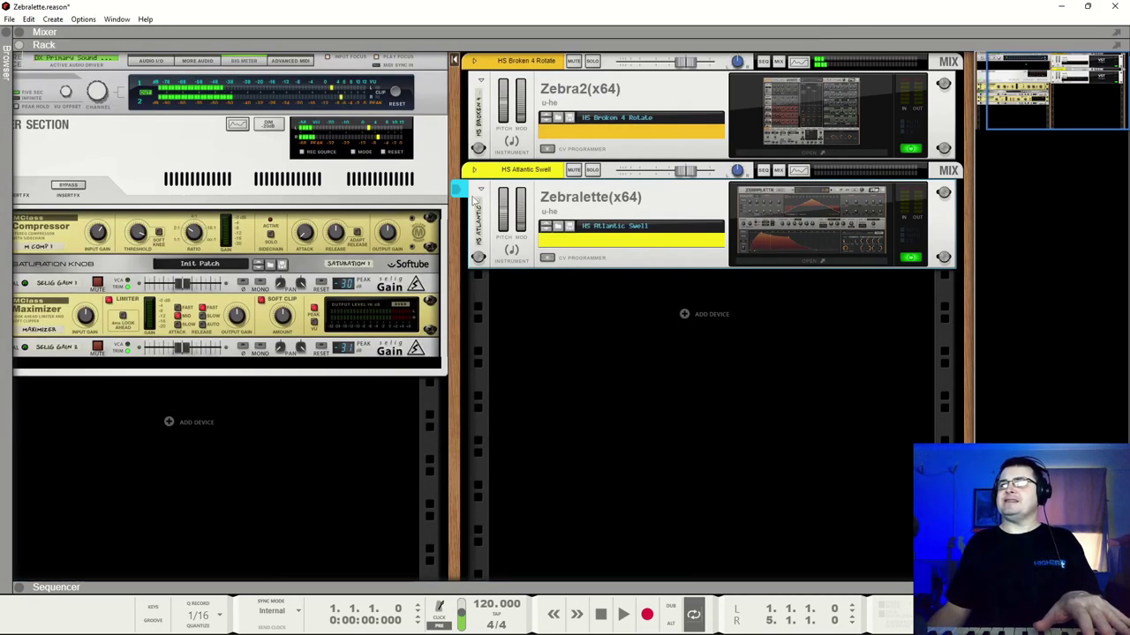
pyautogui.click(798, 225)
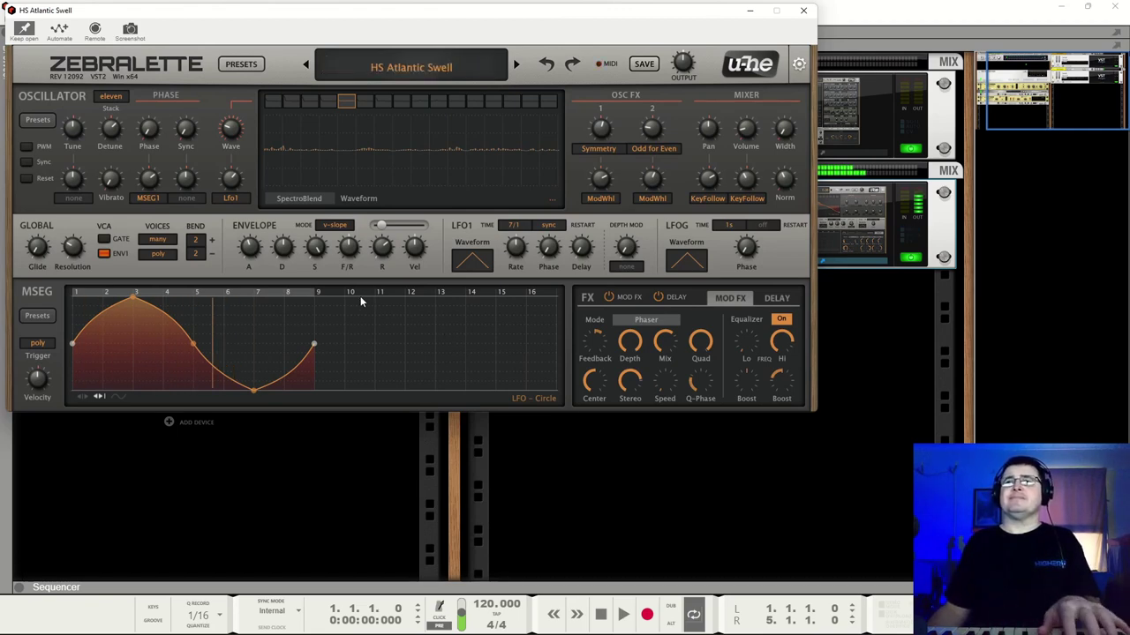
# Check the stack options of the Zebralette oscillator and keep it at eleven.
pyautogui.click(111, 96)
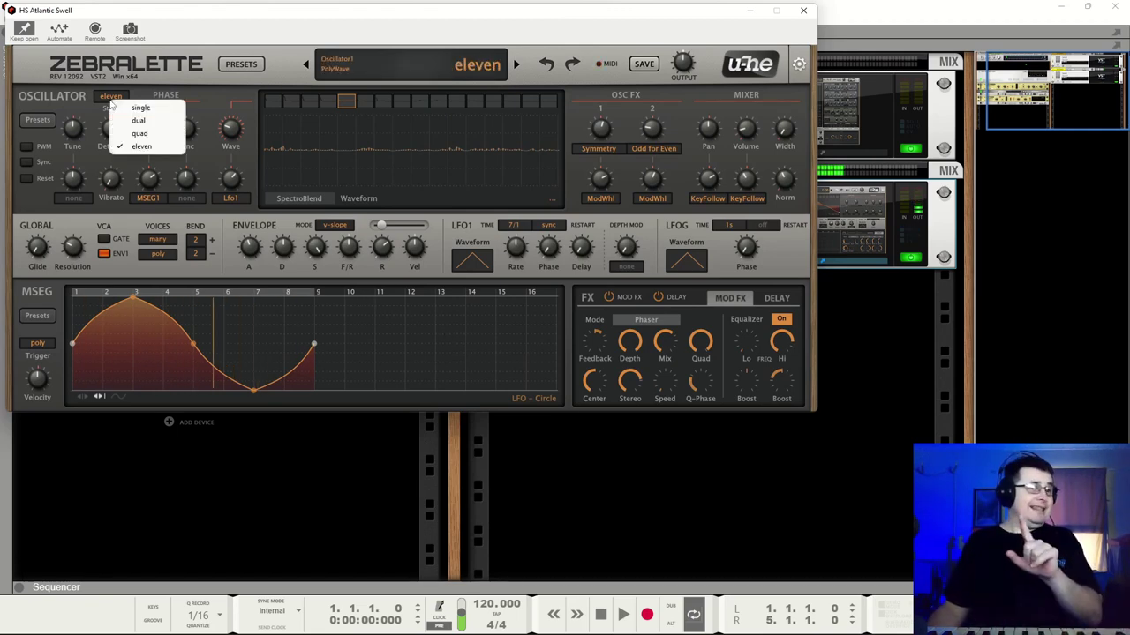
pyautogui.click(141, 145)
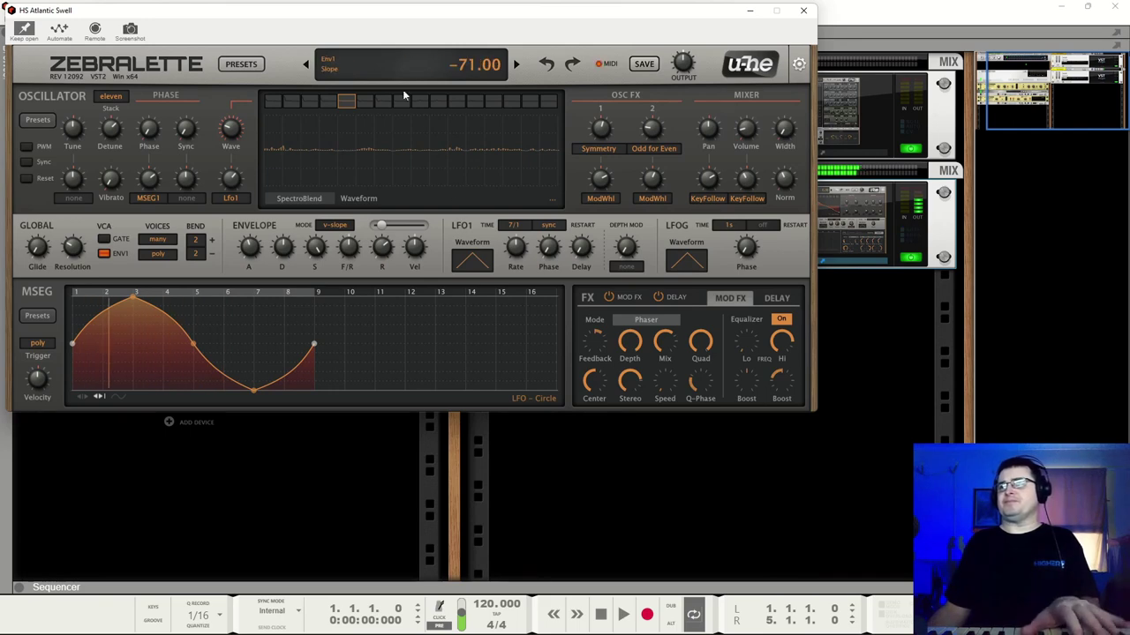
# Open the Zebralette preset browser and look through its directory of folders, banks, favourites, tags and authors.
pyautogui.click(238, 65)
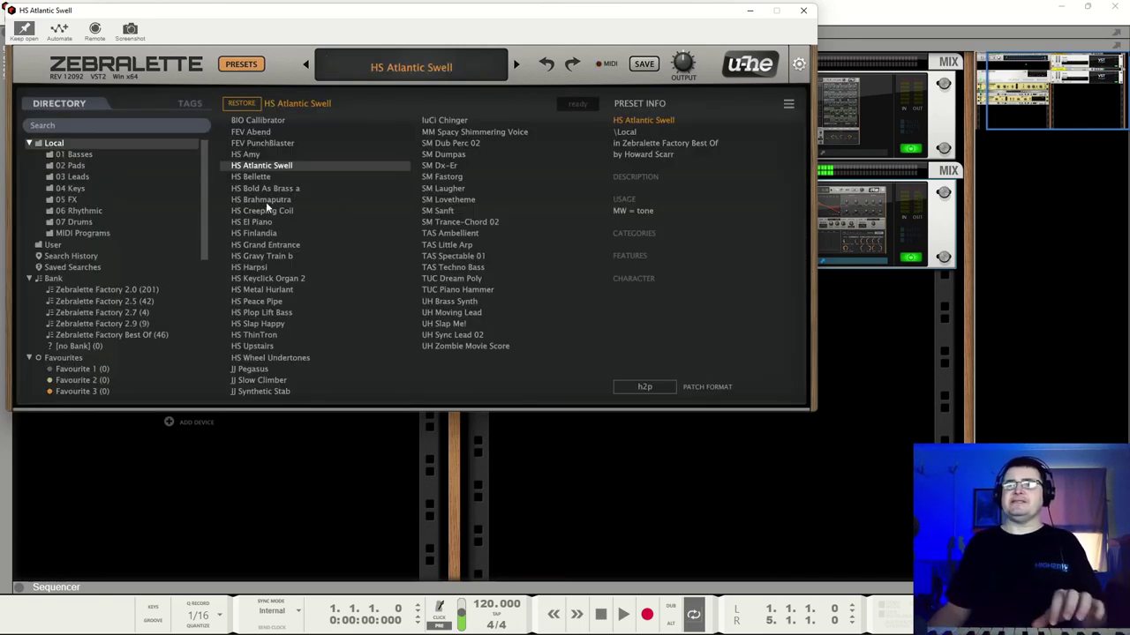
pyautogui.scroll(-2, 132, 320)
pyautogui.scroll(-7, 146, 300)
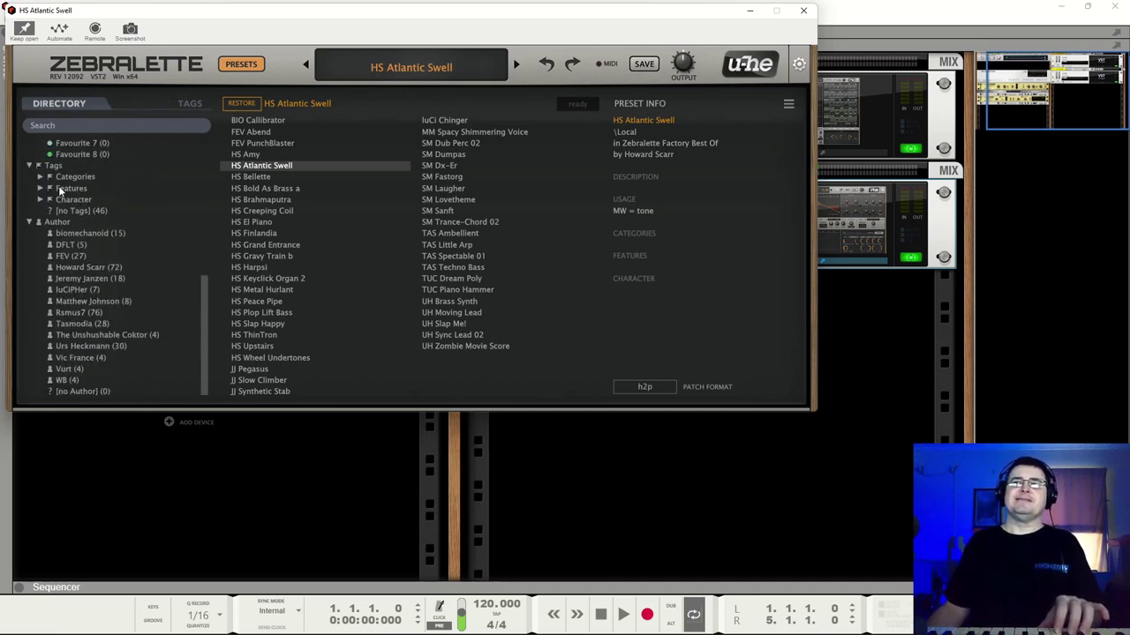
pyautogui.scroll(1, 49, 201)
pyautogui.scroll(5, 35, 218)
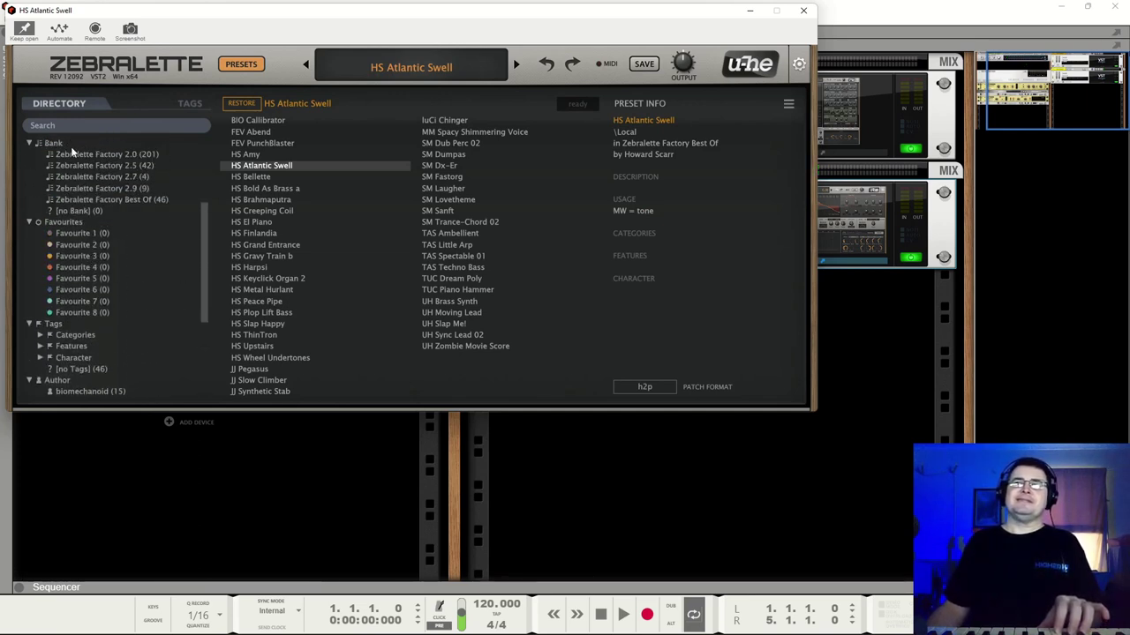
pyautogui.scroll(5, 119, 282)
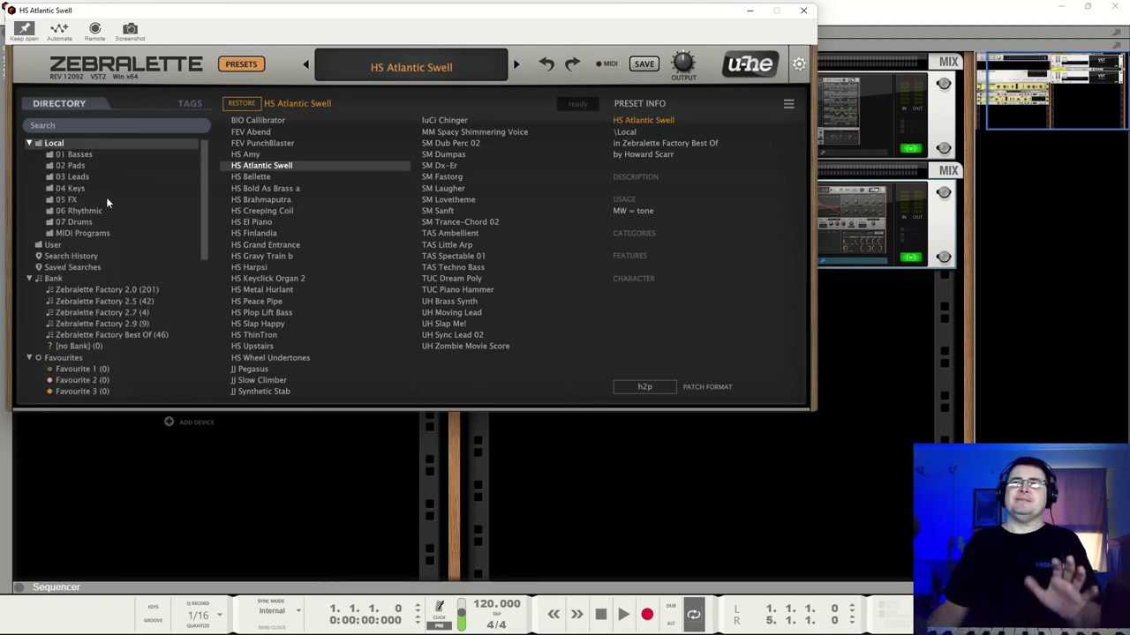
# Audition the Local presets BIO Callibrator, FEV Abend, HS Amy, HS Atlantic Swell and HS Bold As Brass a.
pyautogui.click(269, 120)
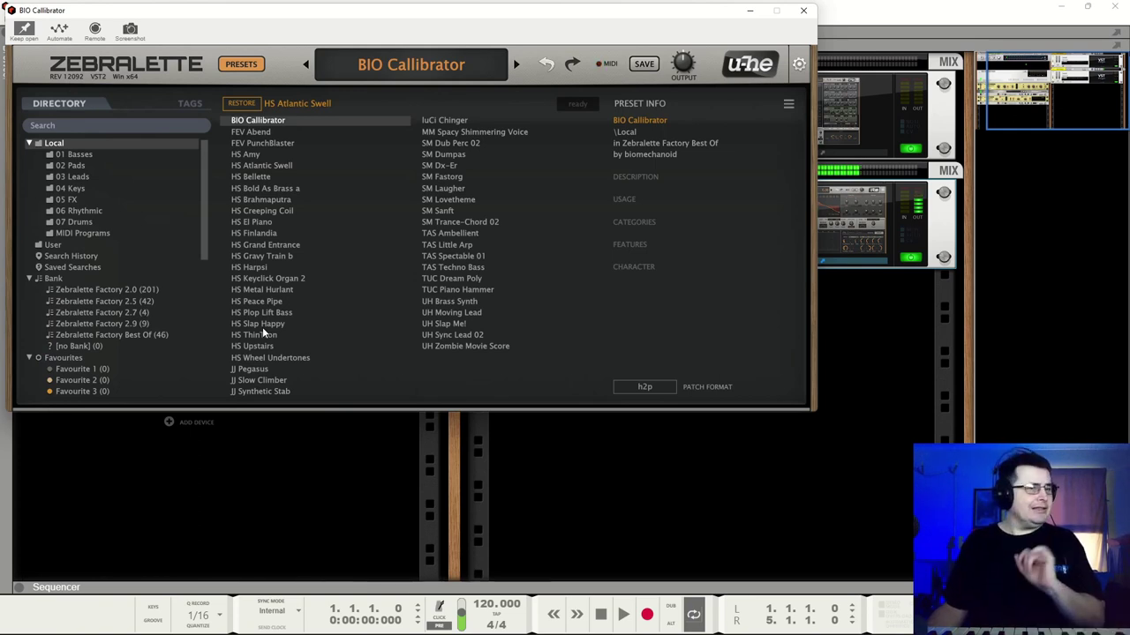
pyautogui.click(293, 133)
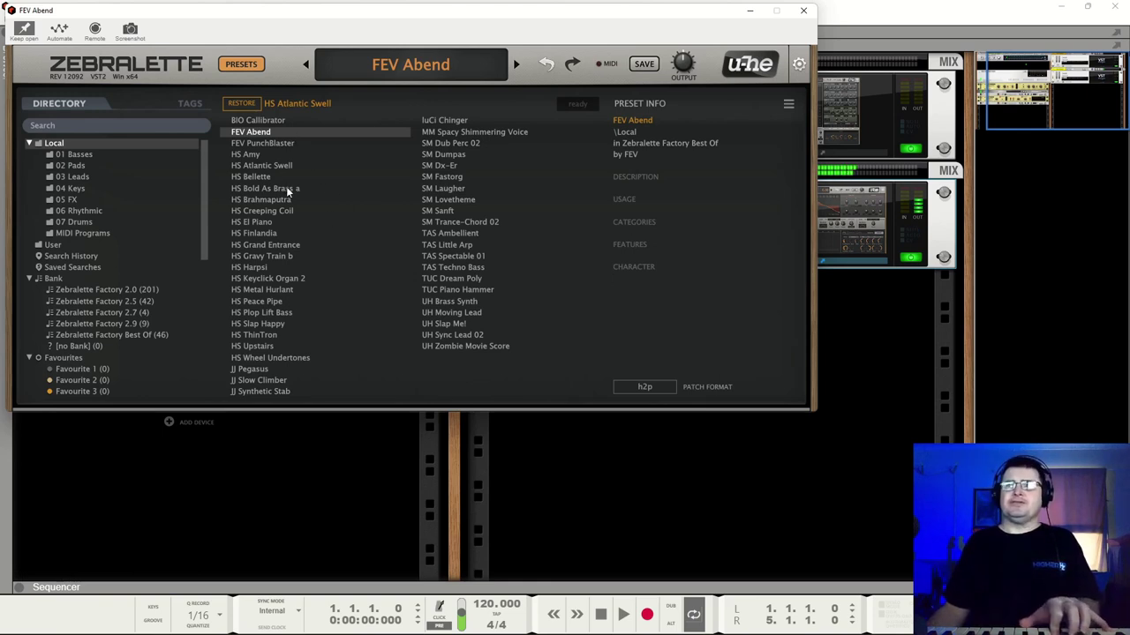
pyautogui.click(272, 152)
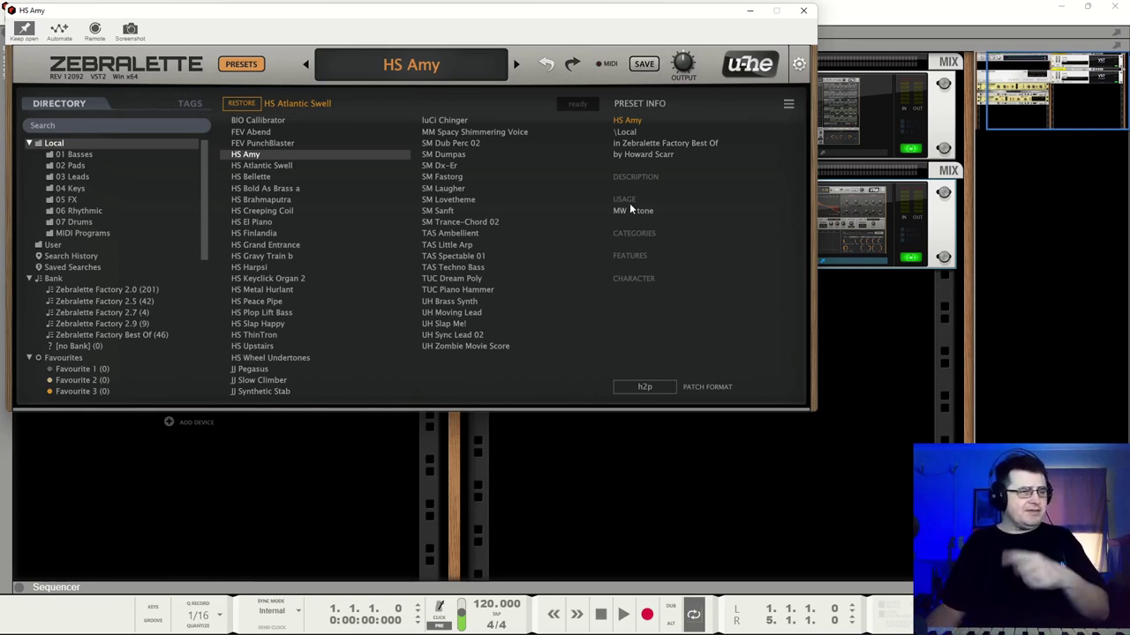
pyautogui.click(281, 168)
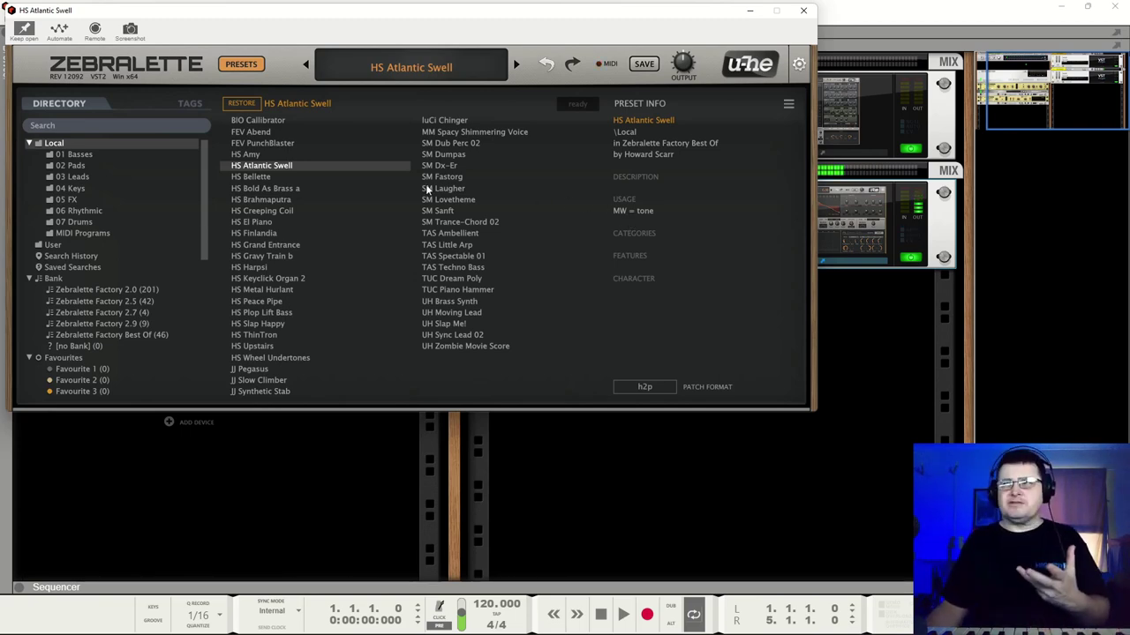
pyautogui.click(290, 190)
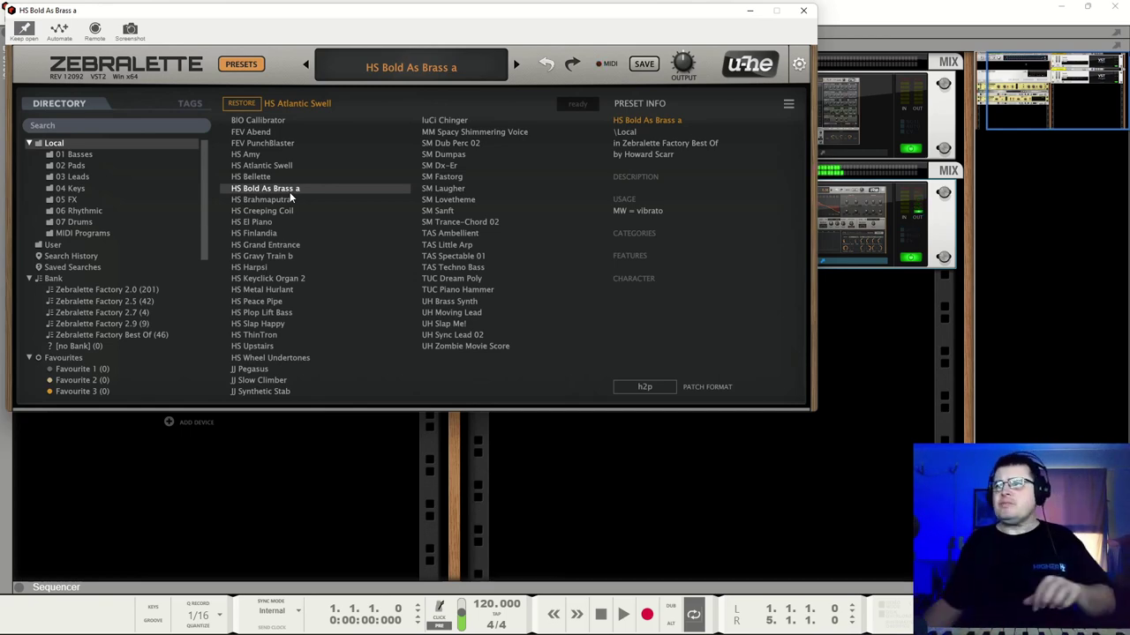
# Audition the Local presets HS Brahmaputra, HS Creeping Coil, HS El Piano, HS Finlandia and HS Grand Entrance.
pyautogui.click(290, 200)
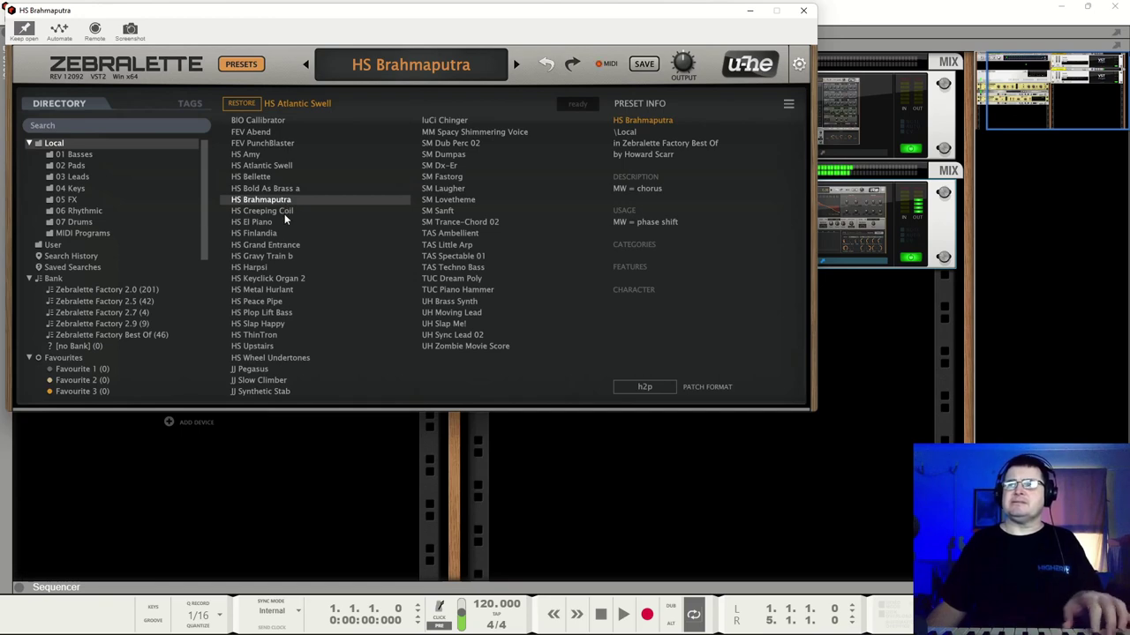
pyautogui.click(284, 212)
pyautogui.click(271, 226)
pyautogui.click(271, 233)
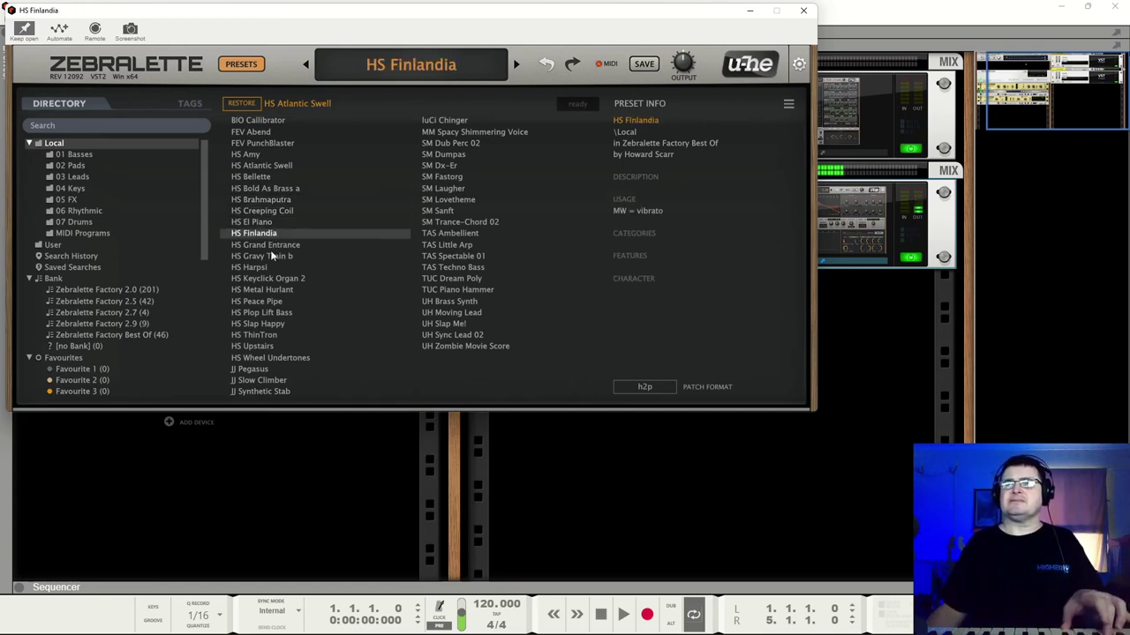
pyautogui.click(270, 247)
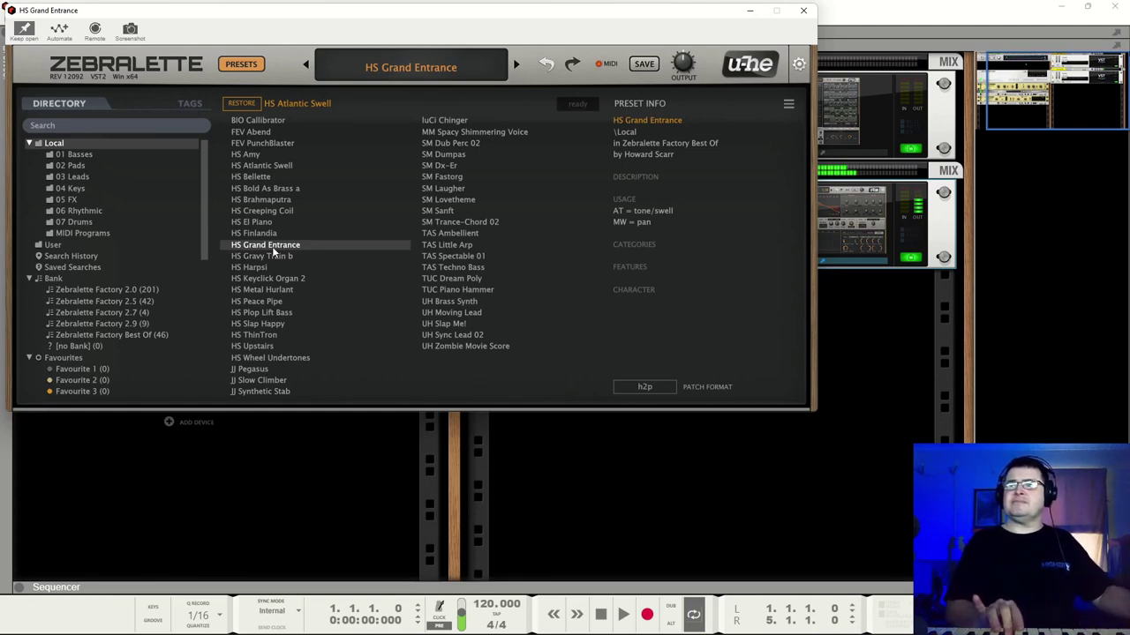
# Audition the Local presets HS Gravy Train b, HS Harpsi, HS Keyclick Organ 2, HS Metal Hurlant and SM Laugher.
pyautogui.click(273, 256)
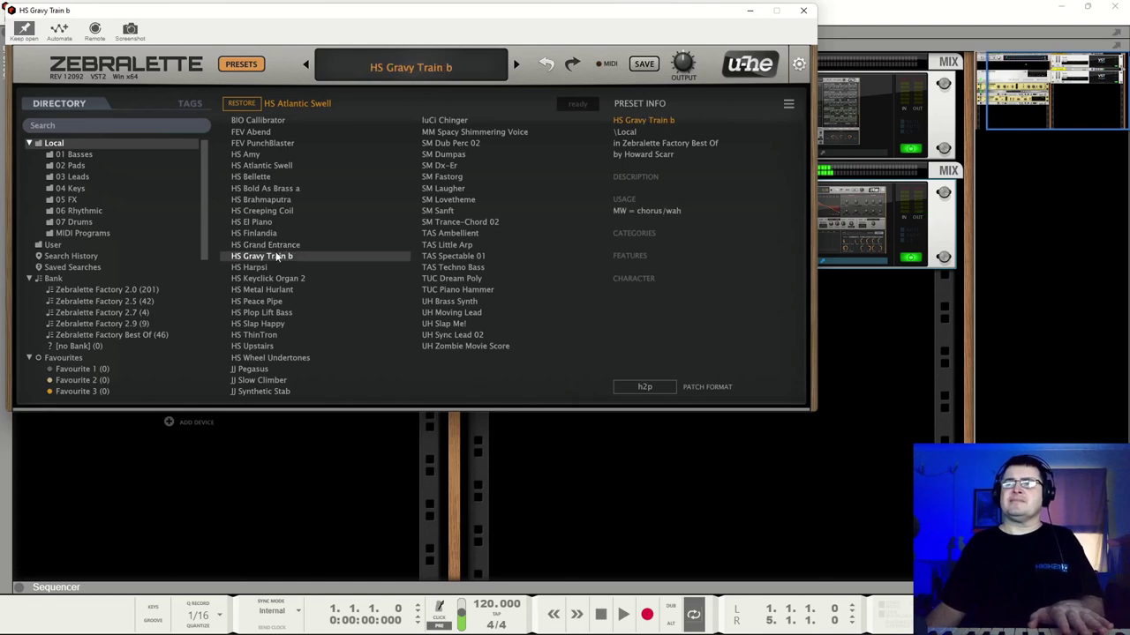
pyautogui.click(264, 267)
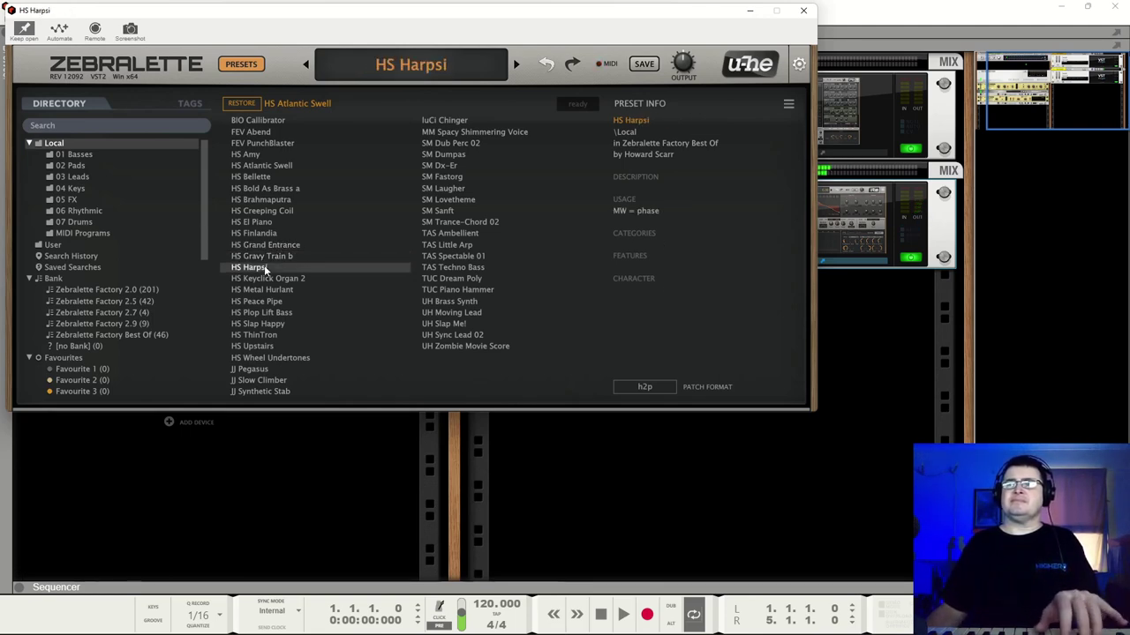
pyautogui.click(268, 279)
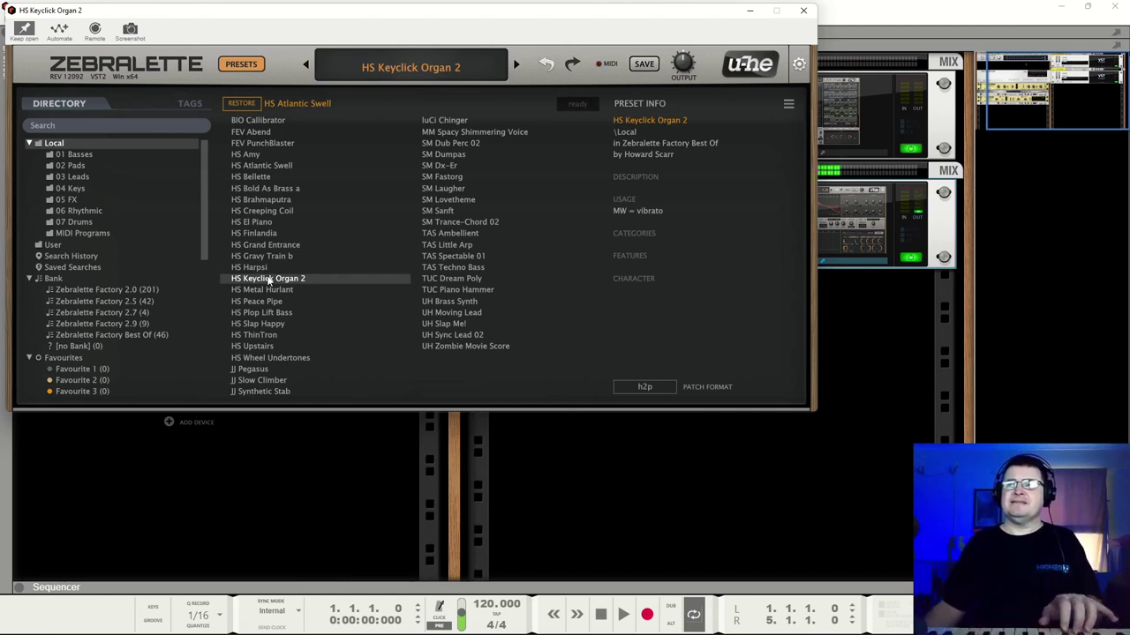
pyautogui.click(268, 291)
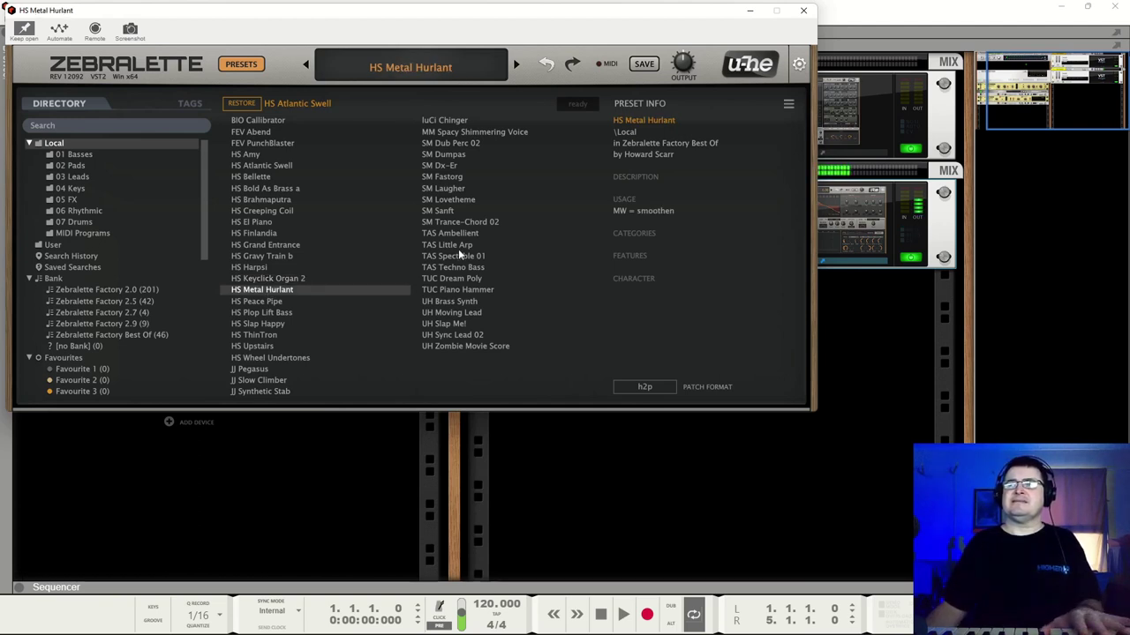
pyautogui.click(464, 185)
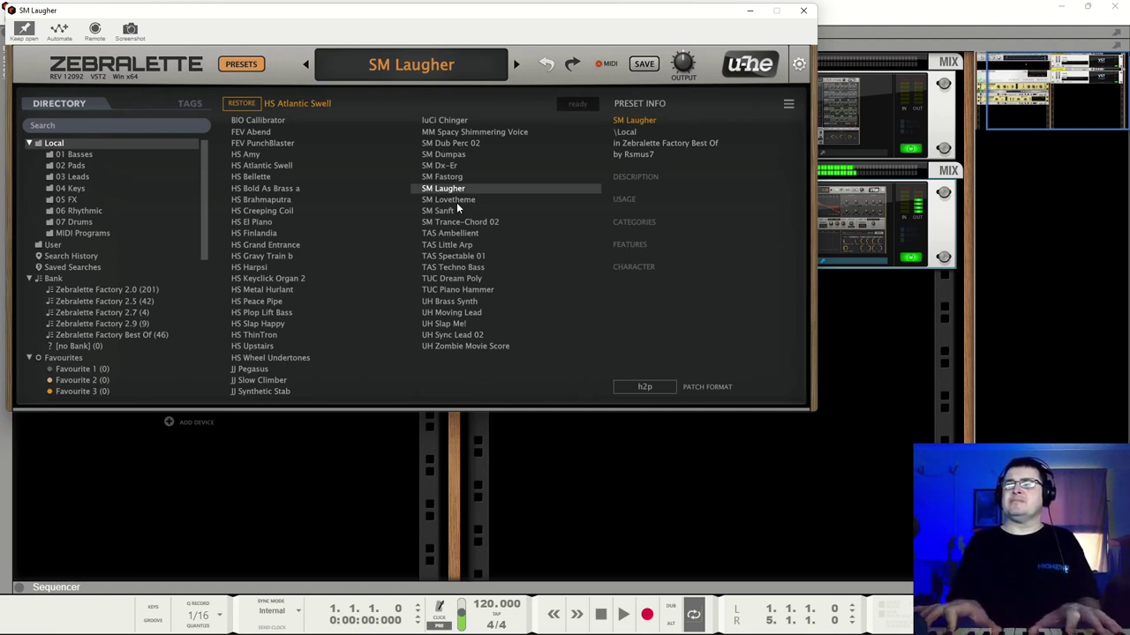
# Browse the 01 Basses folder and audition DFLT Feder Bass, FEV BasSweep, FEV PunchBlaster, HS Plod Bass and HS Plop Lift Bass.
pyautogui.click(97, 155)
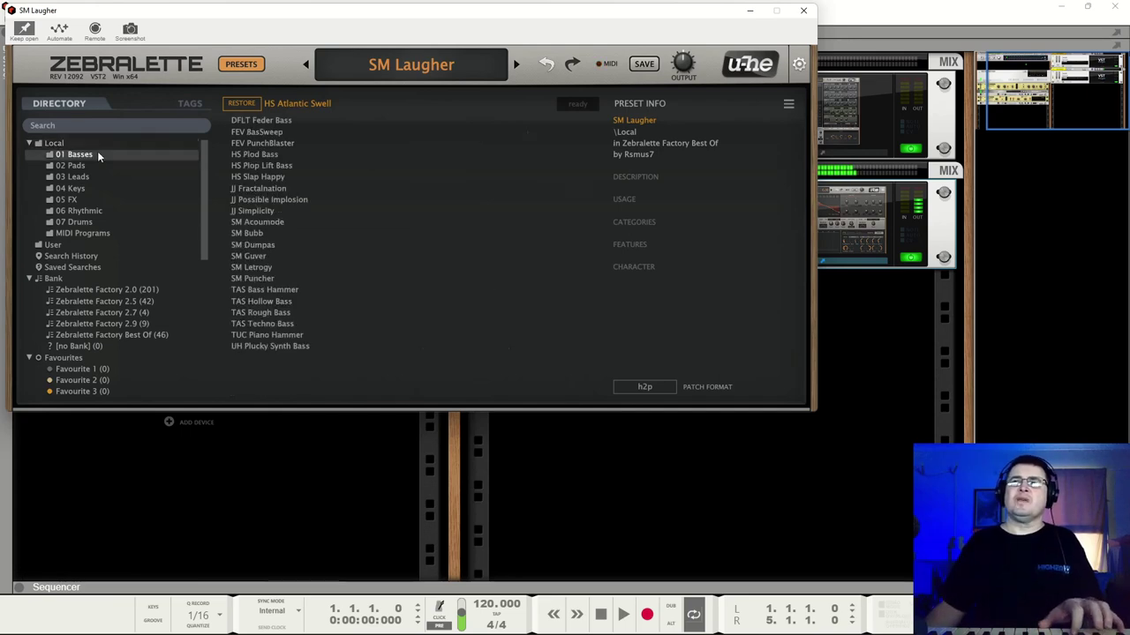
pyautogui.click(278, 123)
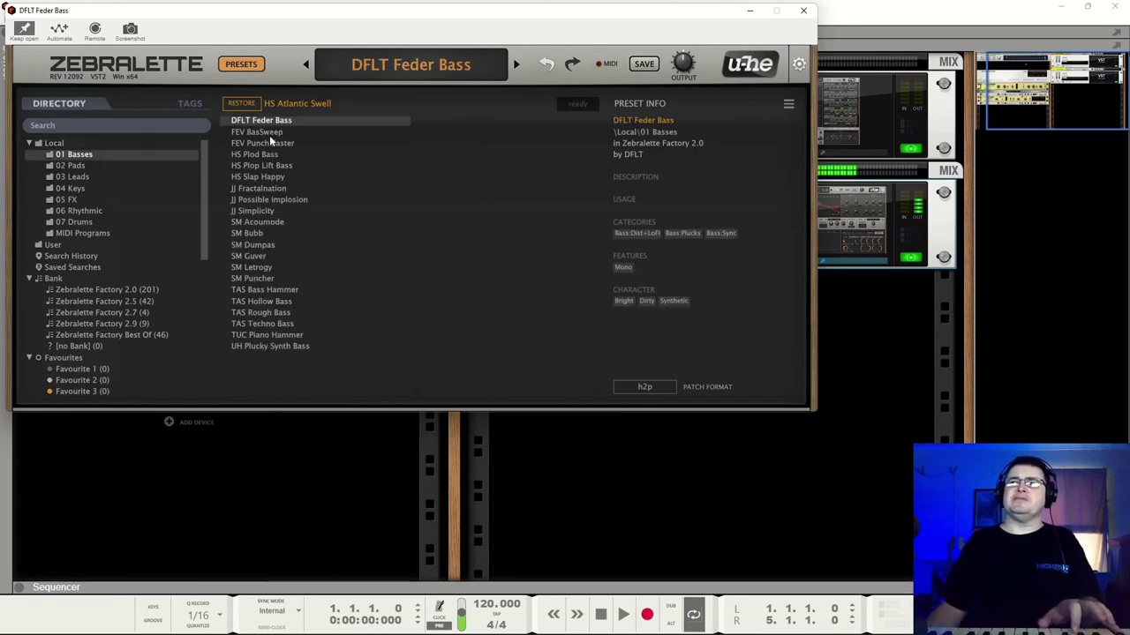
pyautogui.click(269, 134)
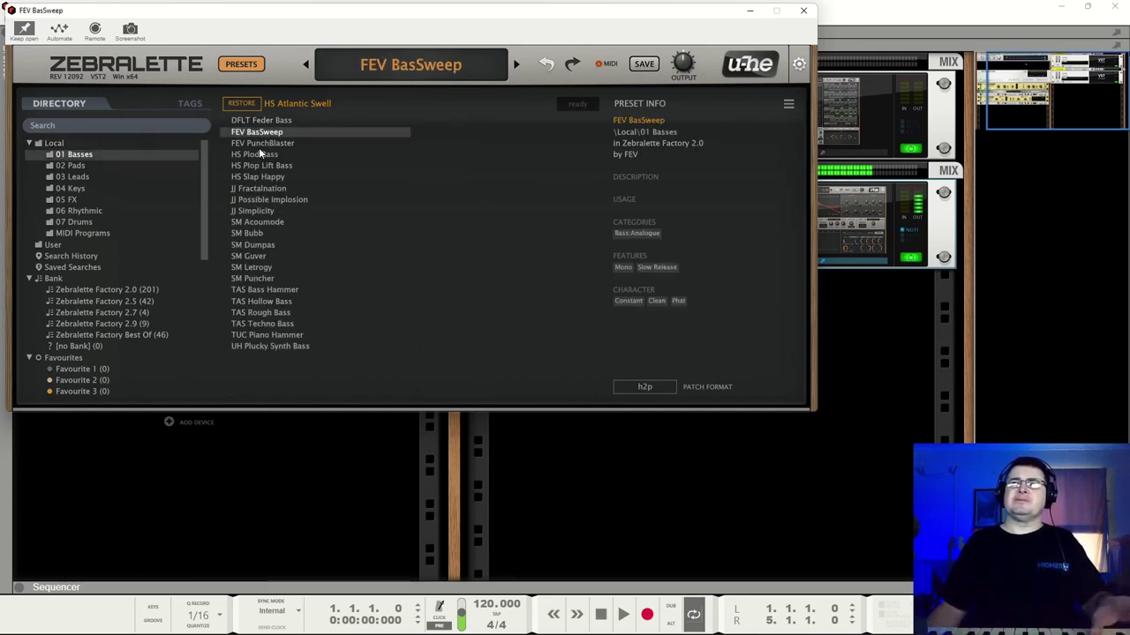
pyautogui.click(258, 146)
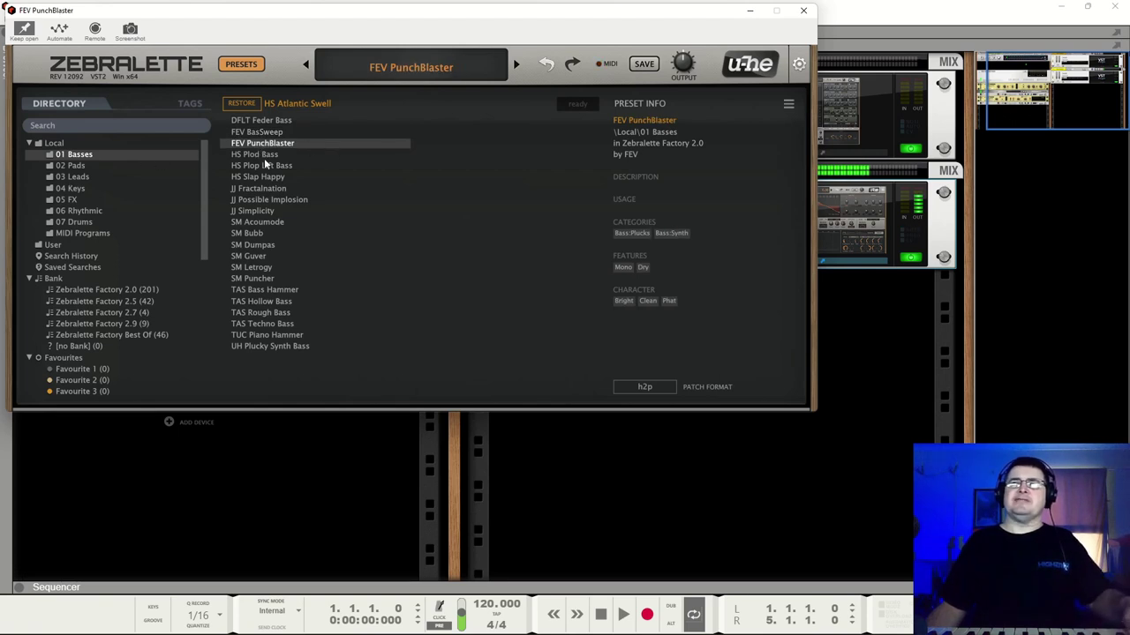
pyautogui.click(265, 155)
pyautogui.click(267, 167)
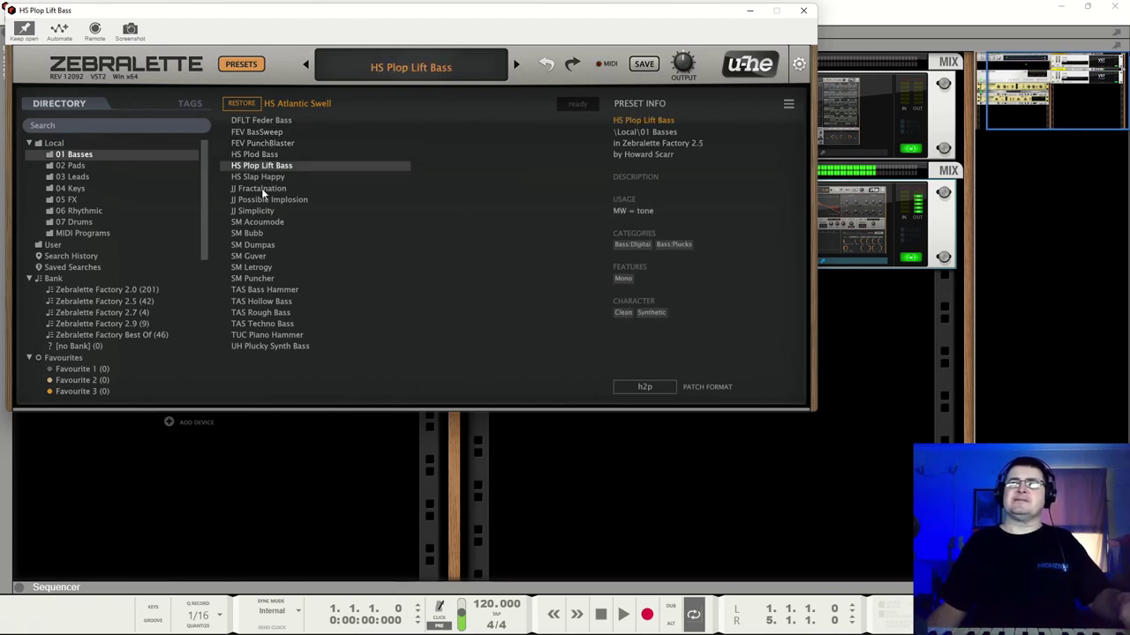
# Audition the bass presets HS Slap Happy, JJ Fractalnation, JJ Possible Implosion, JJ Simplicity and SM Acoumode.
pyautogui.click(265, 179)
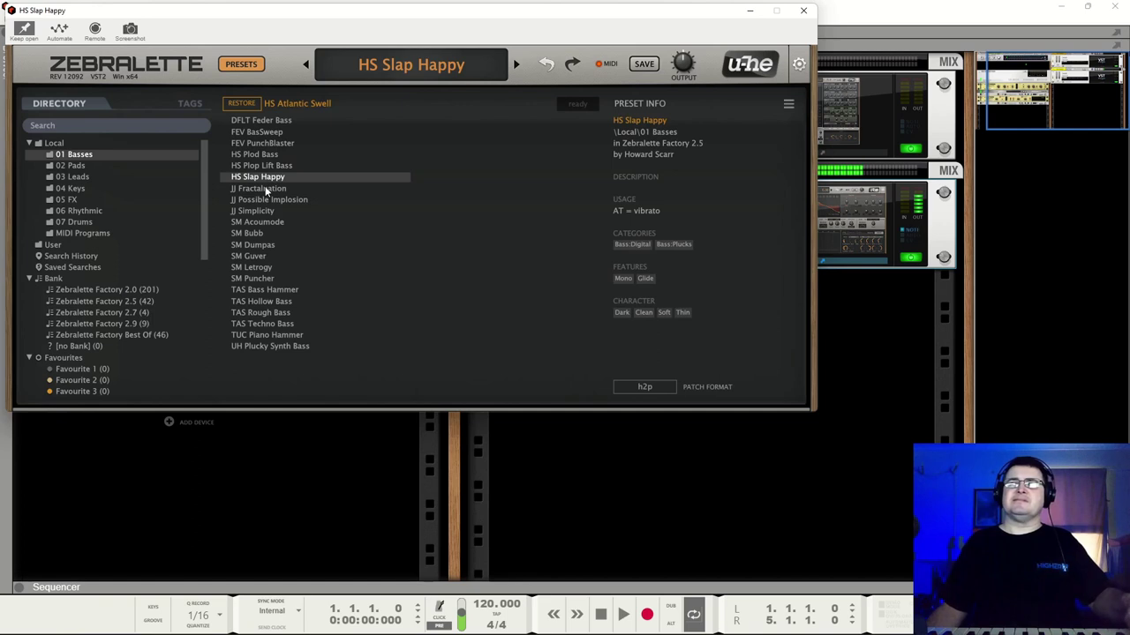
pyautogui.click(265, 188)
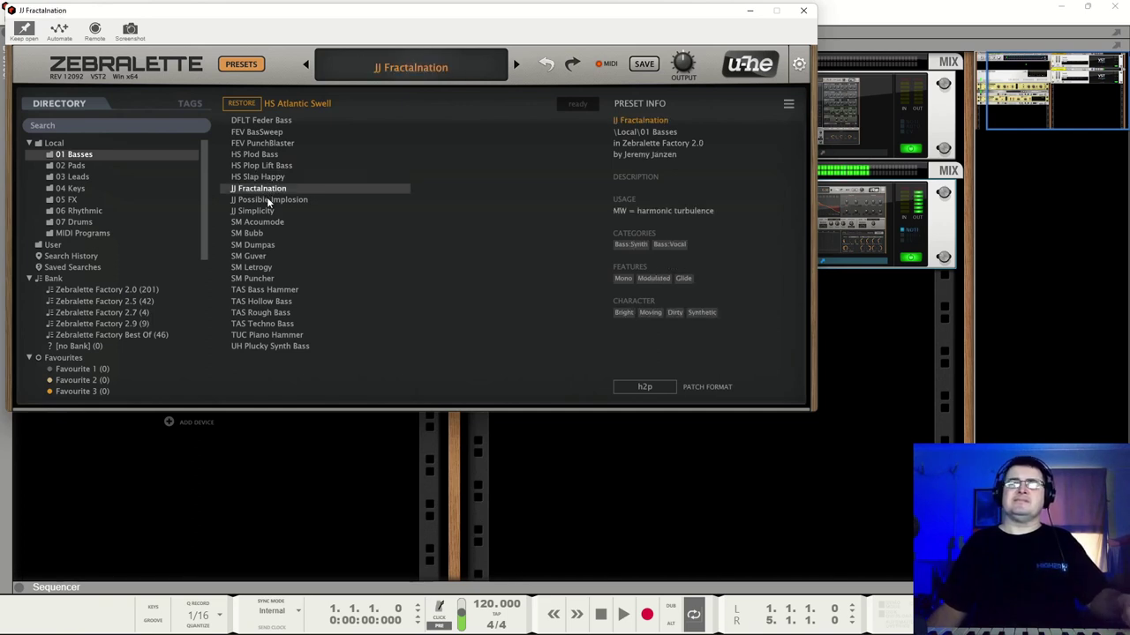
pyautogui.click(267, 198)
pyautogui.click(263, 211)
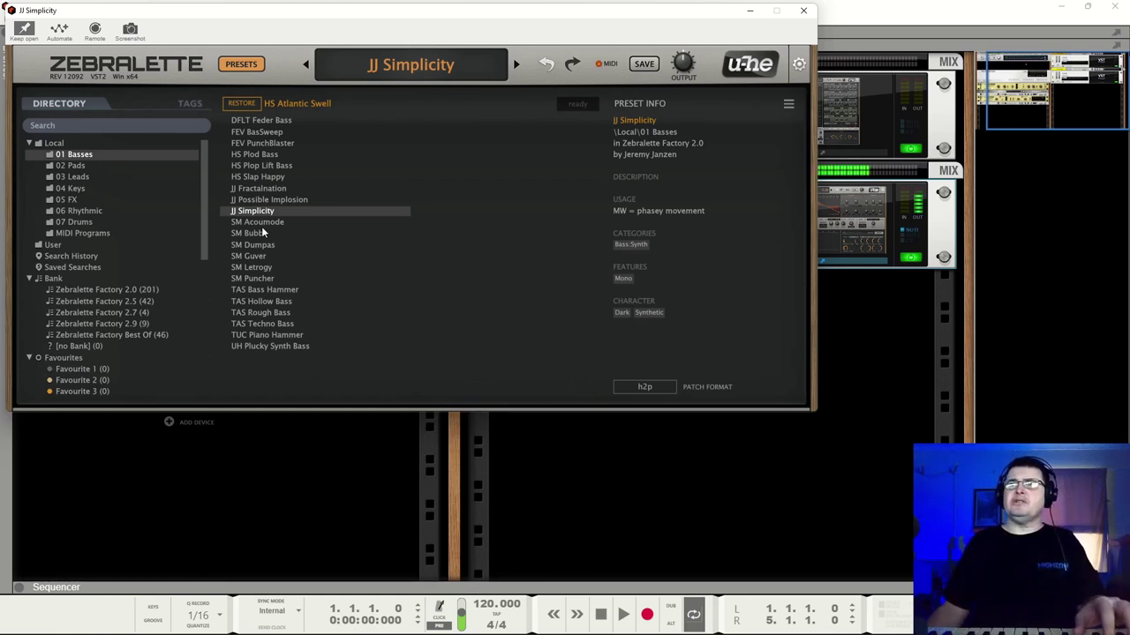
pyautogui.click(261, 226)
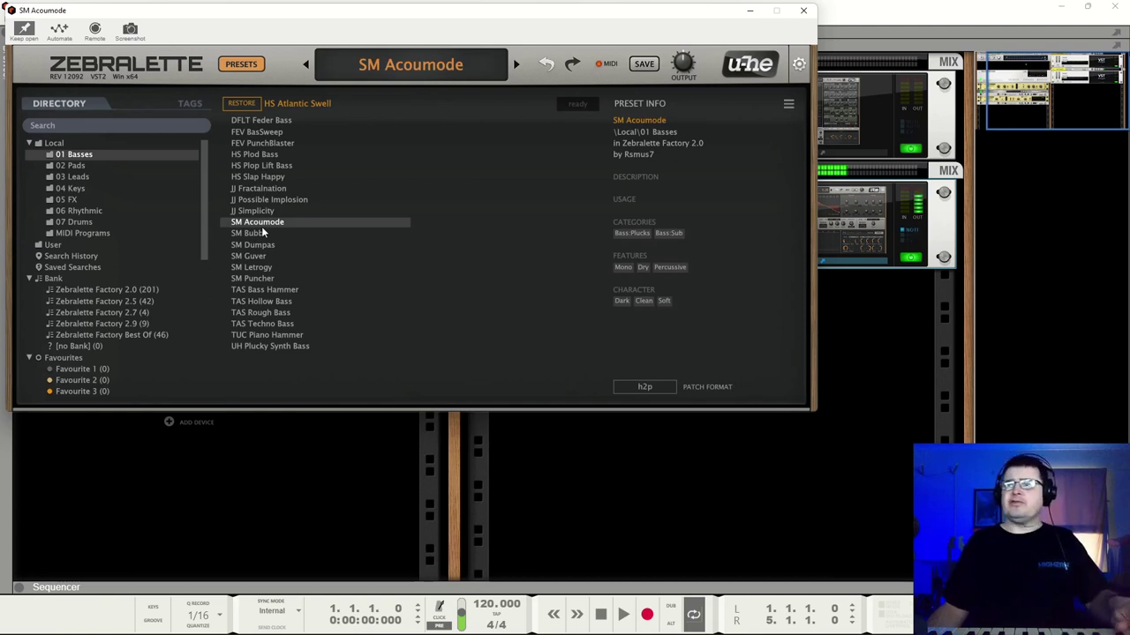
# Replay the bass presets JJ Fractalnation, HS Slap Happy and JJ Possible Implosion, and audition SM Bubb and SM Dumpas.
pyautogui.click(261, 191)
pyautogui.click(262, 177)
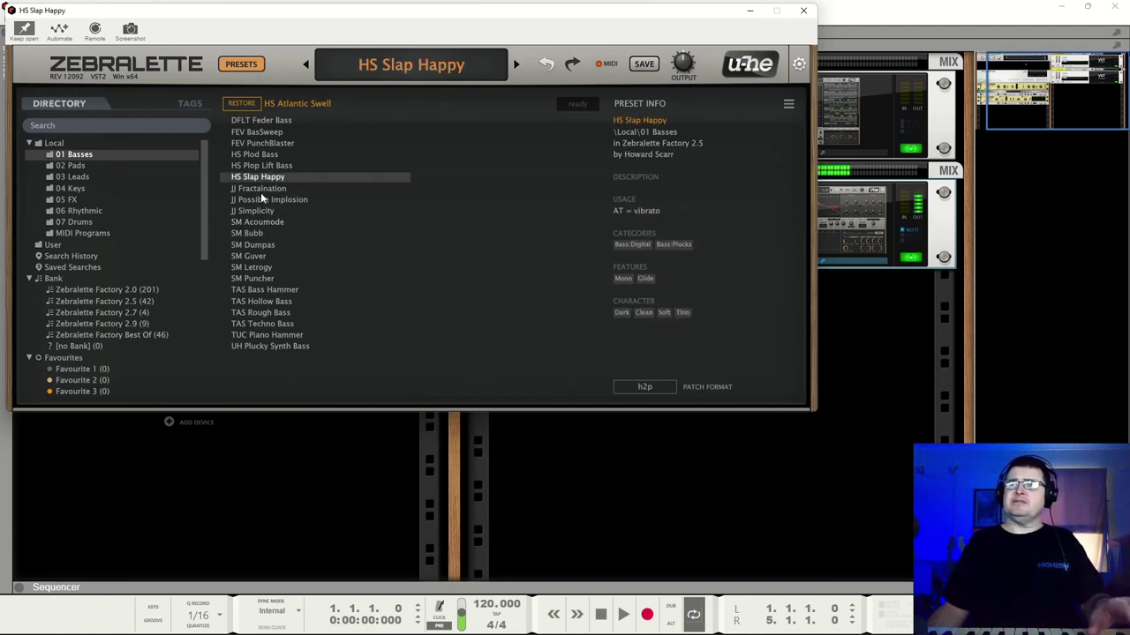
pyautogui.click(260, 190)
pyautogui.click(260, 200)
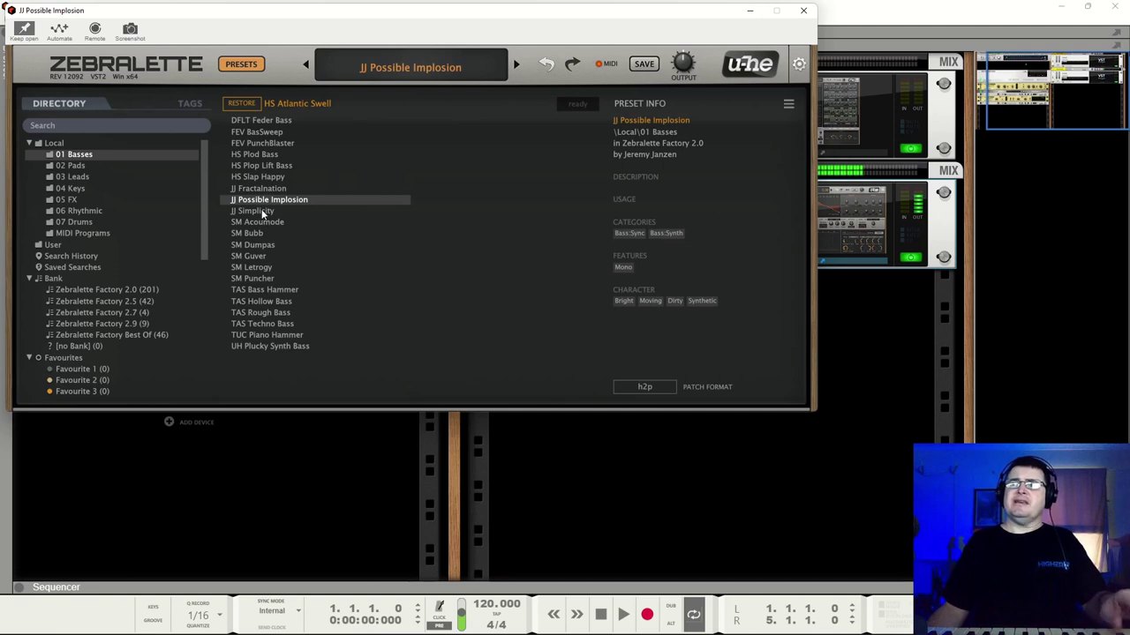
pyautogui.click(250, 235)
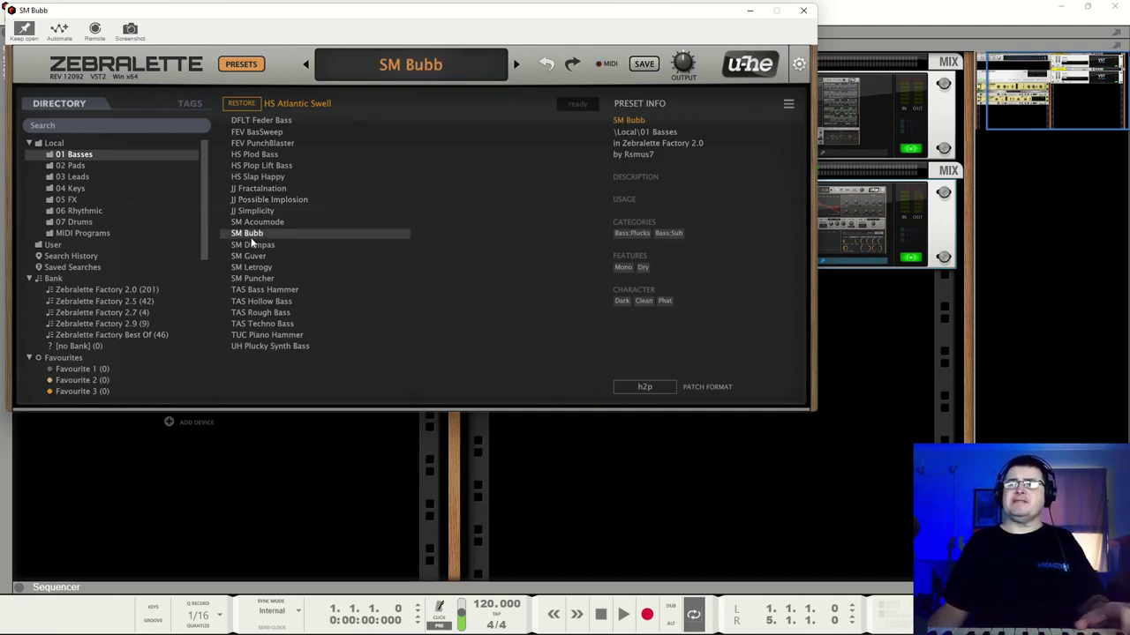
pyautogui.click(251, 244)
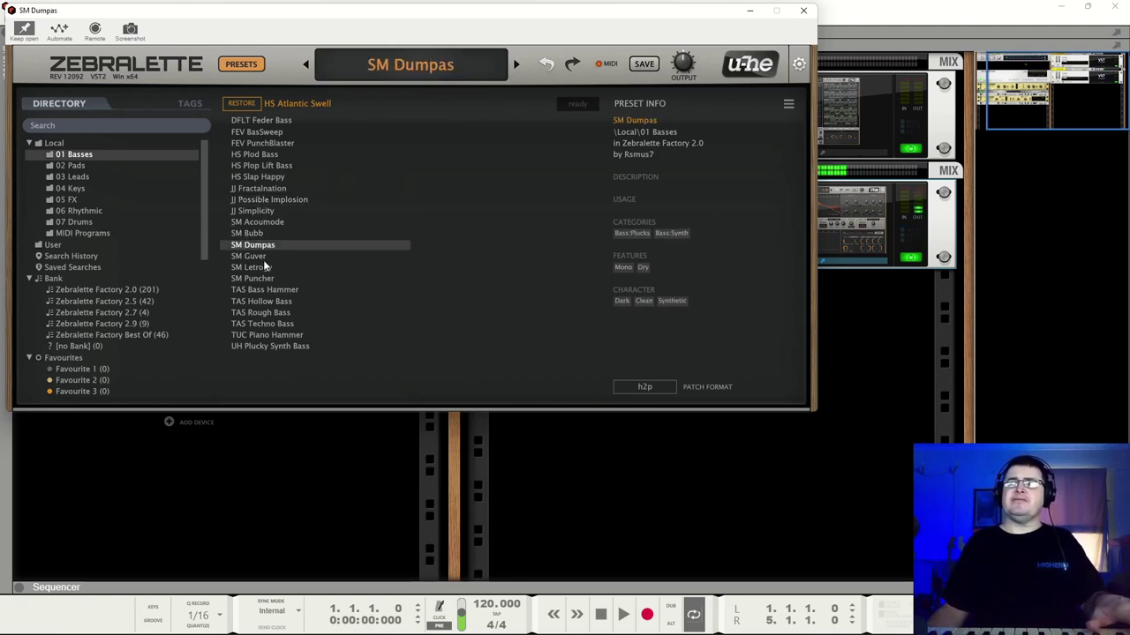
# Audition the bass presets SM Guver, SM Letrogy, SM Puncher, TAS Bass Hammer and TAS Hollow Bass.
pyautogui.click(264, 257)
pyautogui.click(265, 267)
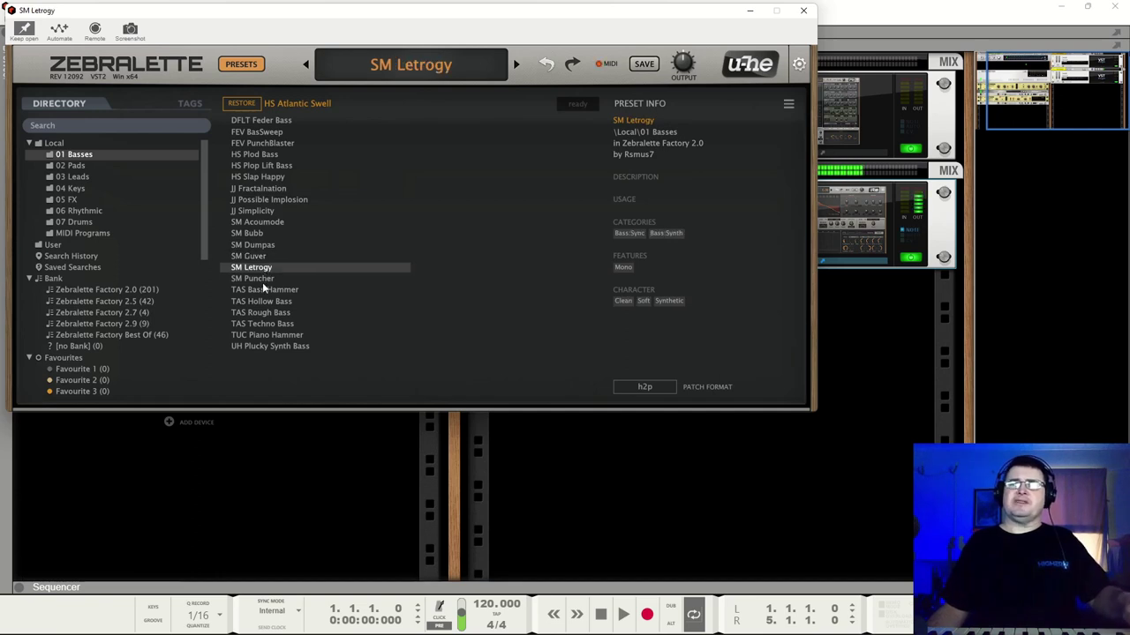
pyautogui.click(262, 281)
pyautogui.click(262, 289)
pyautogui.click(262, 301)
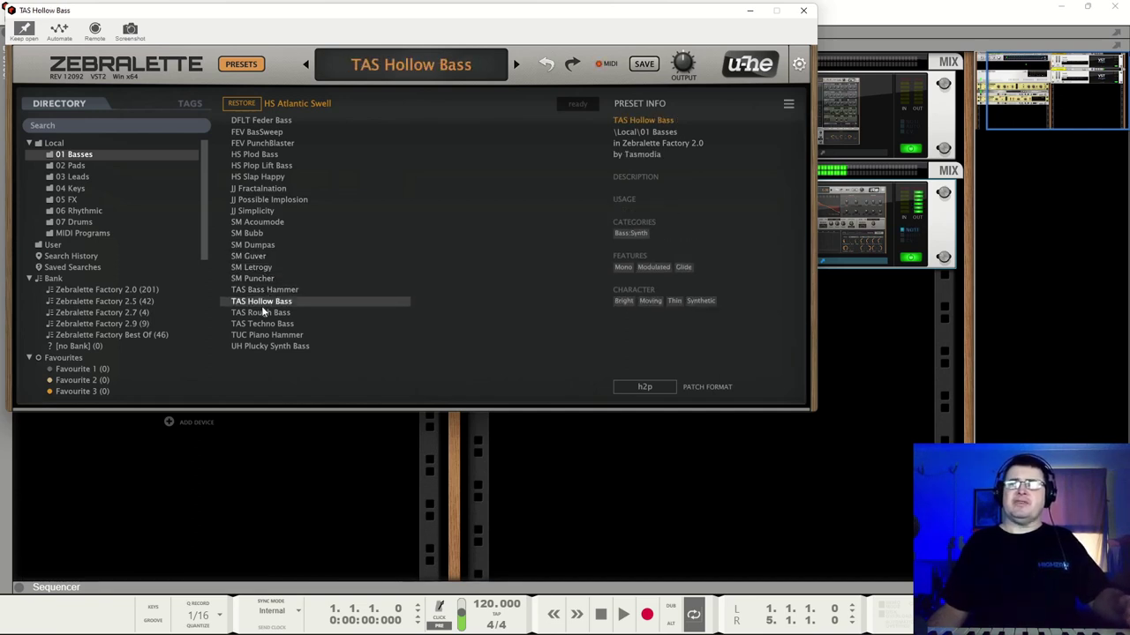
# Audition the remaining bass presets TAS Rough Bass, TAS Techno Bass and TUC Piano Hammer.
pyautogui.click(256, 312)
pyautogui.click(258, 324)
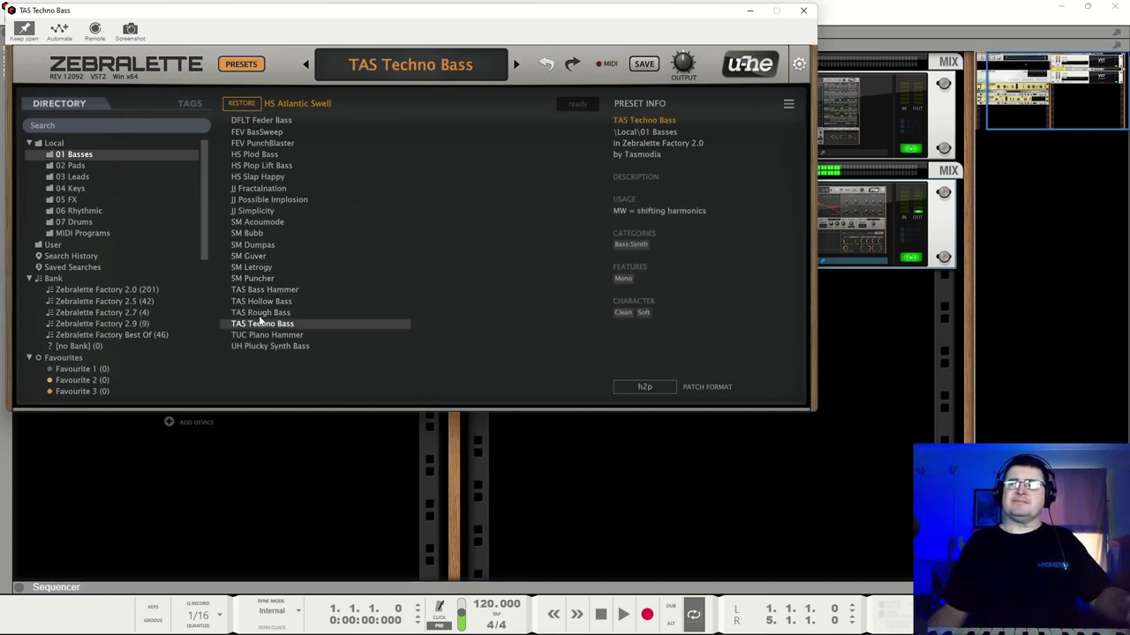
pyautogui.press('Up')
pyautogui.press('Down')
pyautogui.press('Down')
pyautogui.press('Down')
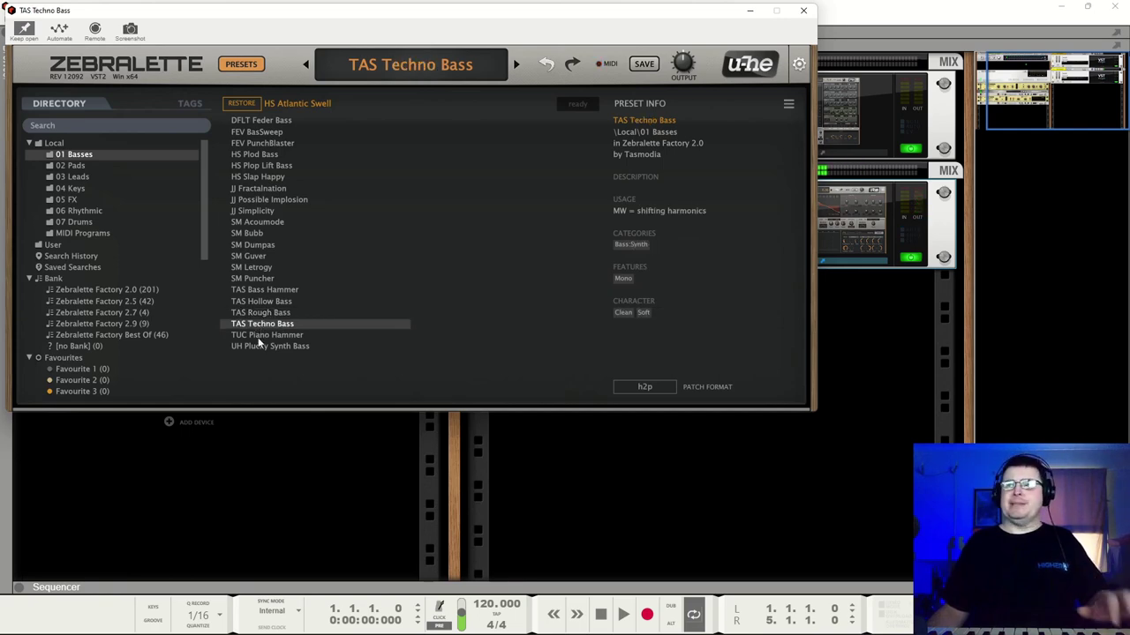
pyautogui.press('Up')
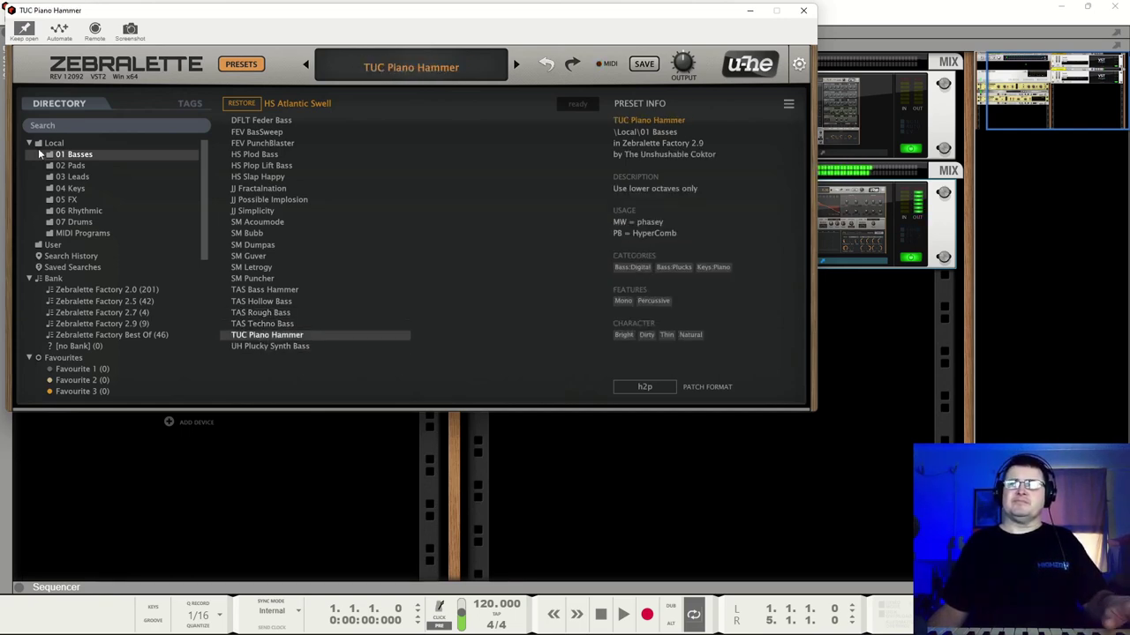
# Audition FEV Apharath from the 02 Pads folder and DFLT Train To Berlin from the 03 Leads folder.
pyautogui.click(70, 166)
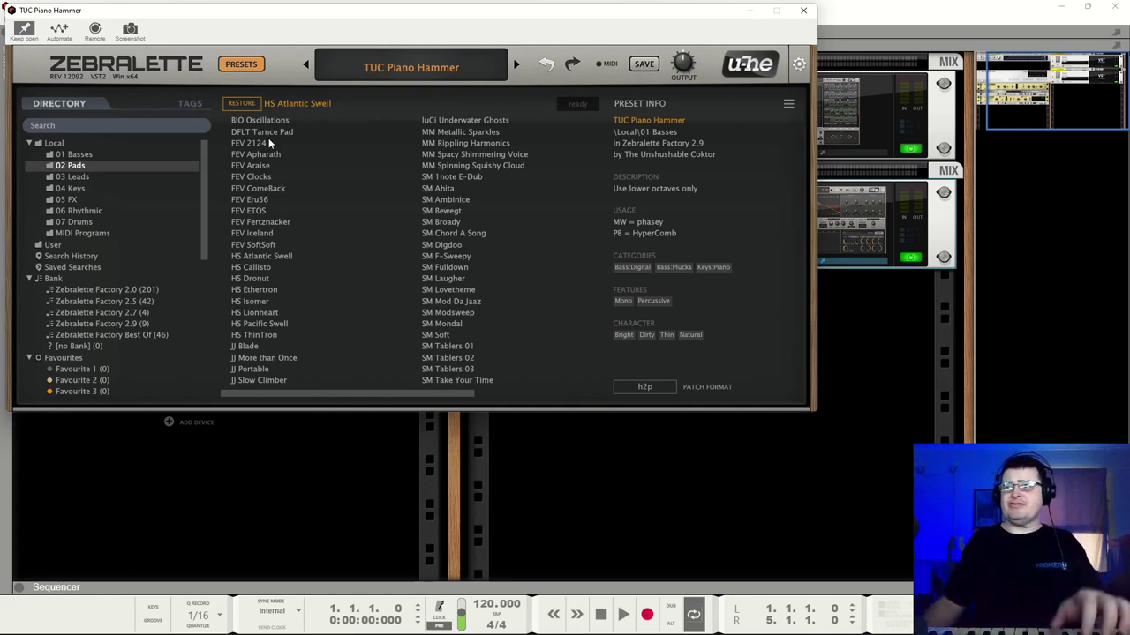
pyautogui.click(286, 154)
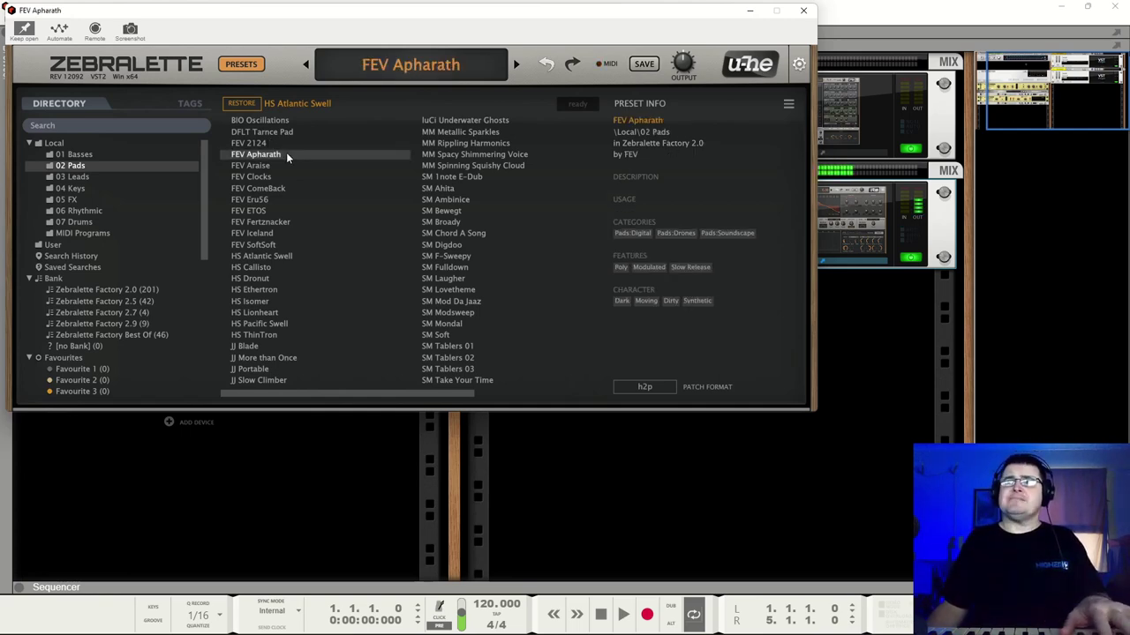
pyautogui.click(64, 177)
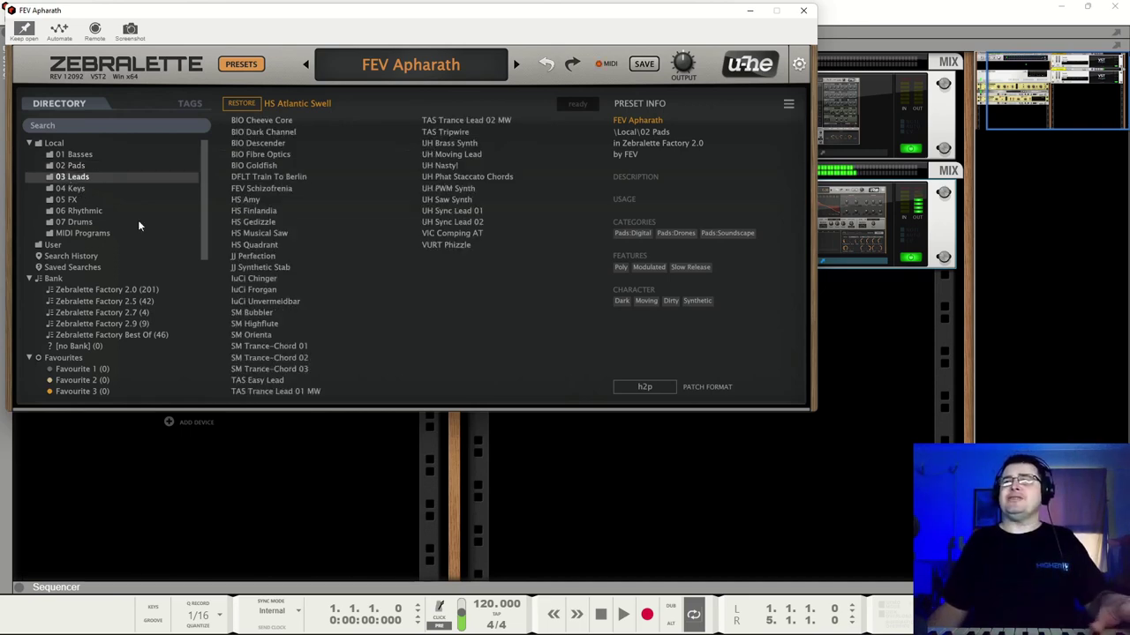
pyautogui.click(283, 176)
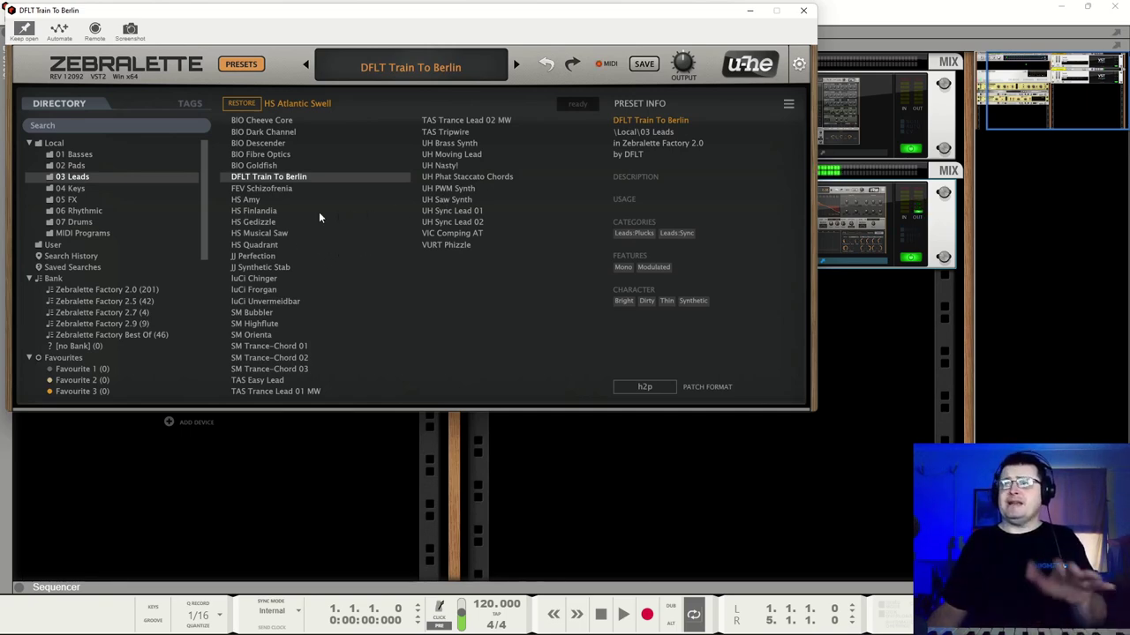
# Browse the 04 Keys folder and audition HS Bold As Brass a, SM Dx-Er, TAS Ambellient and TAS Electric.
pyautogui.click(70, 189)
pyautogui.click(299, 176)
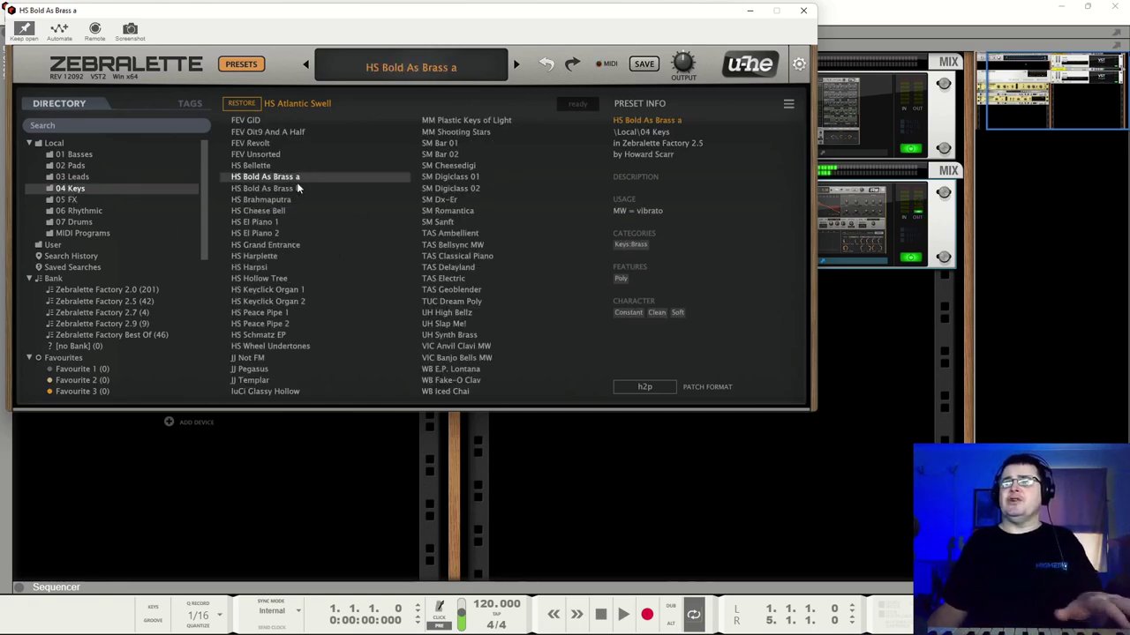
pyautogui.click(442, 202)
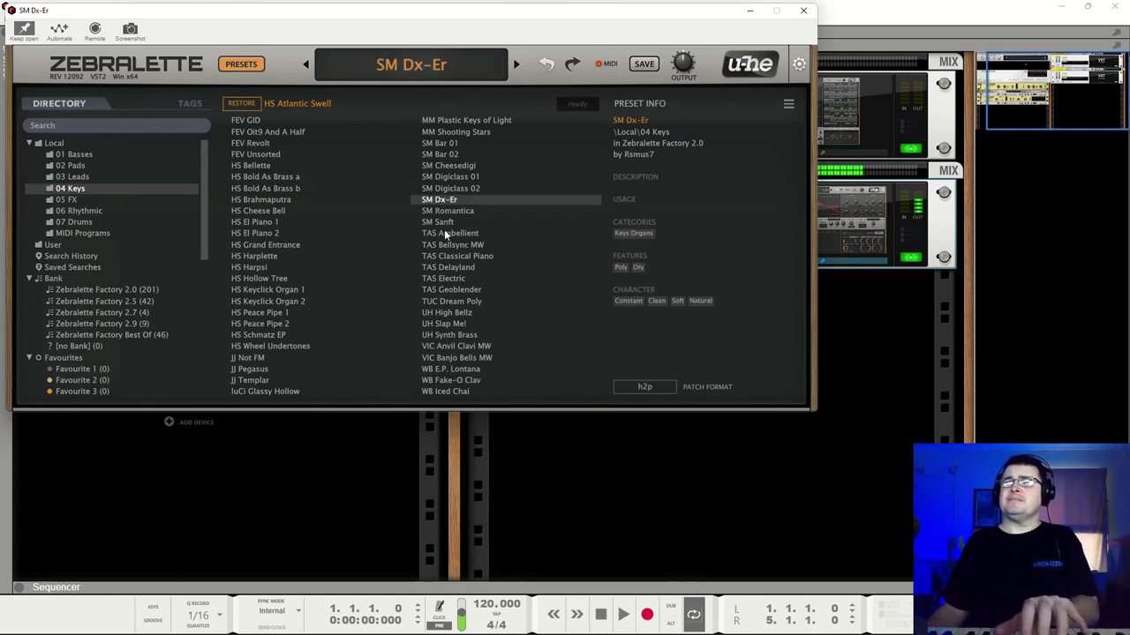
pyautogui.click(444, 233)
pyautogui.click(445, 277)
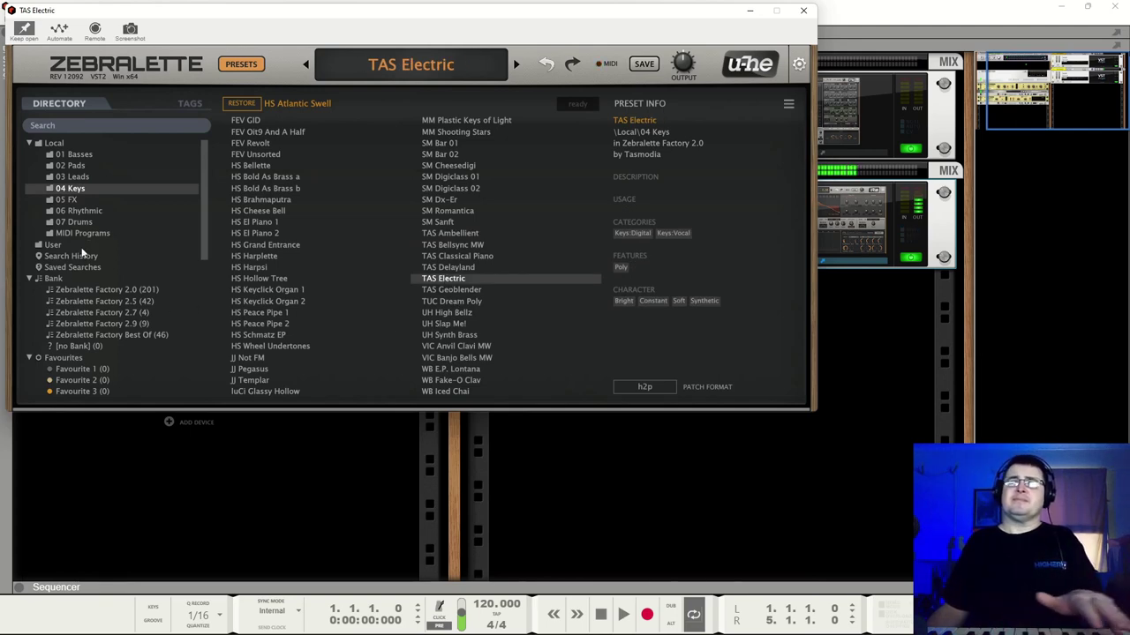
# Browse the 07 Drums folder and audition HS Kit Boxing, HS Konkuschen and HS Zlette Cymbals.
pyautogui.click(78, 222)
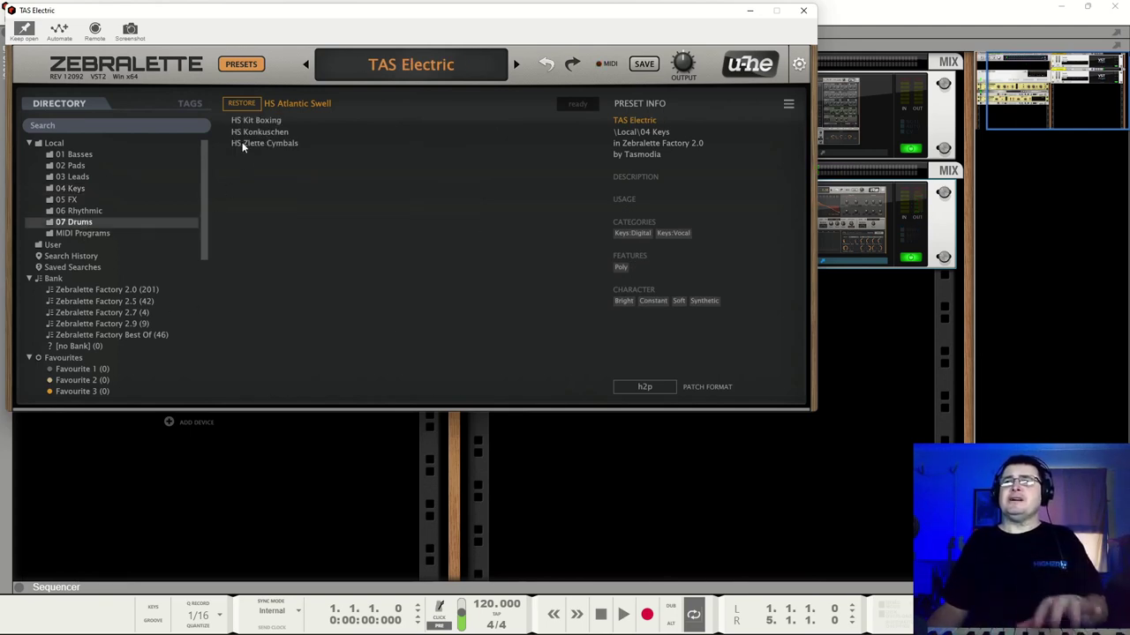
pyautogui.click(252, 120)
pyautogui.click(263, 132)
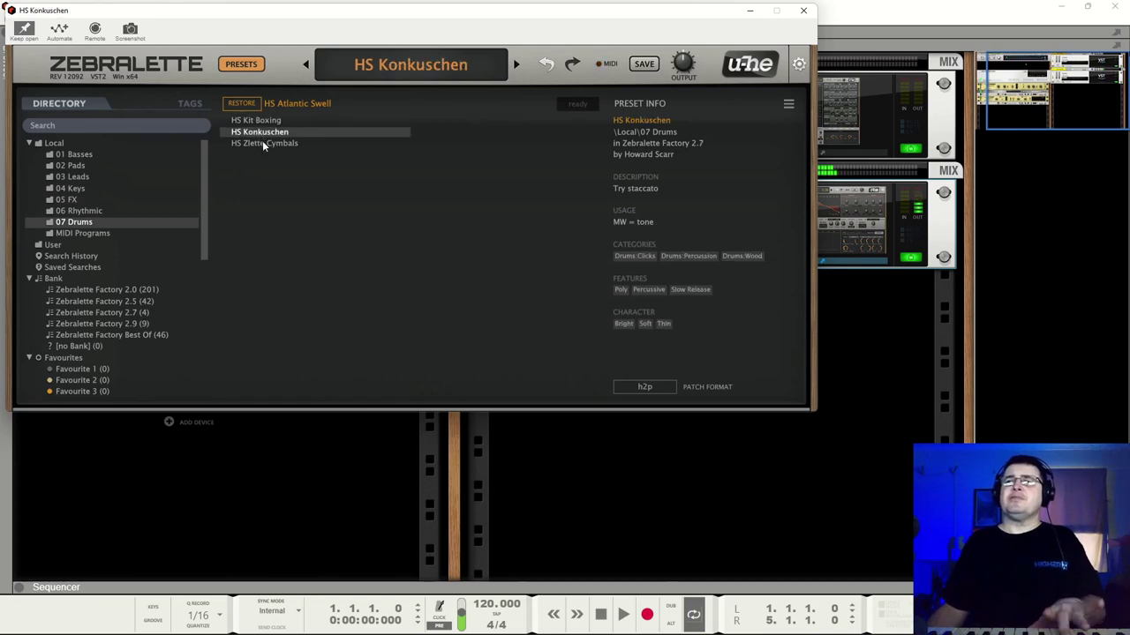
pyautogui.click(262, 143)
# Collapse the Local folder, leave the preset browser for the synth controls and close the Zebralette window.
pyautogui.click(28, 144)
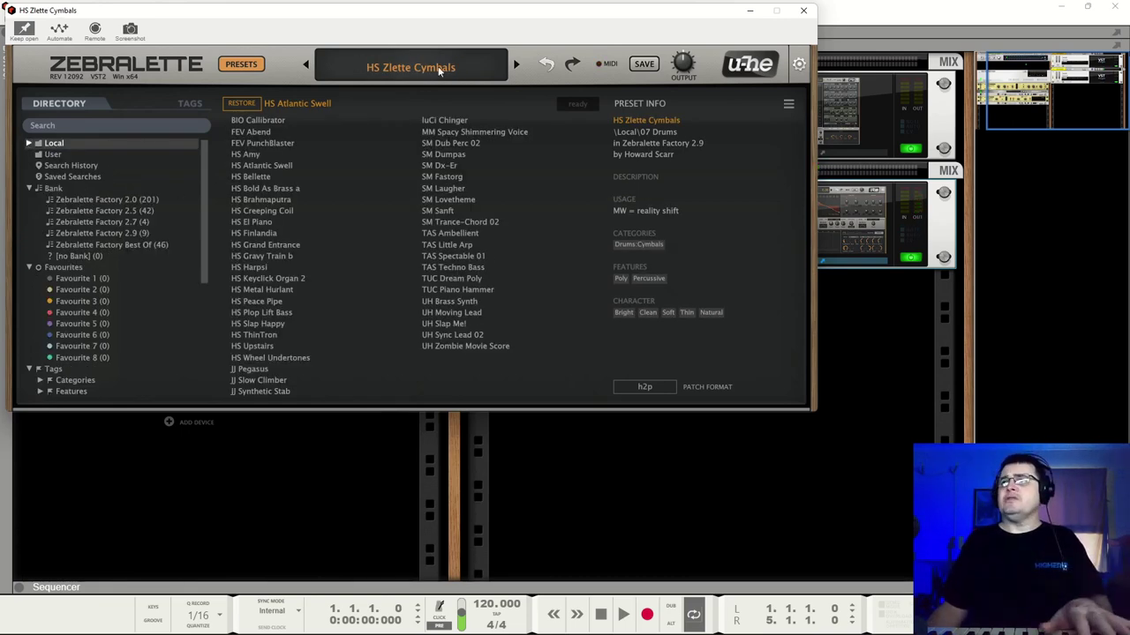
pyautogui.click(242, 64)
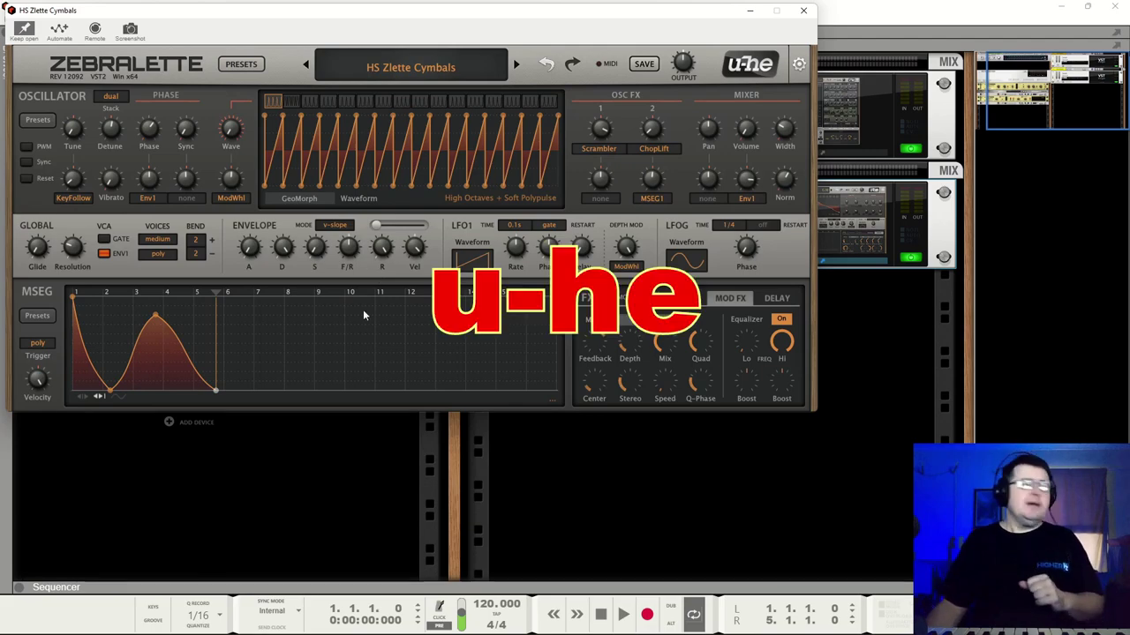
pyautogui.click(803, 10)
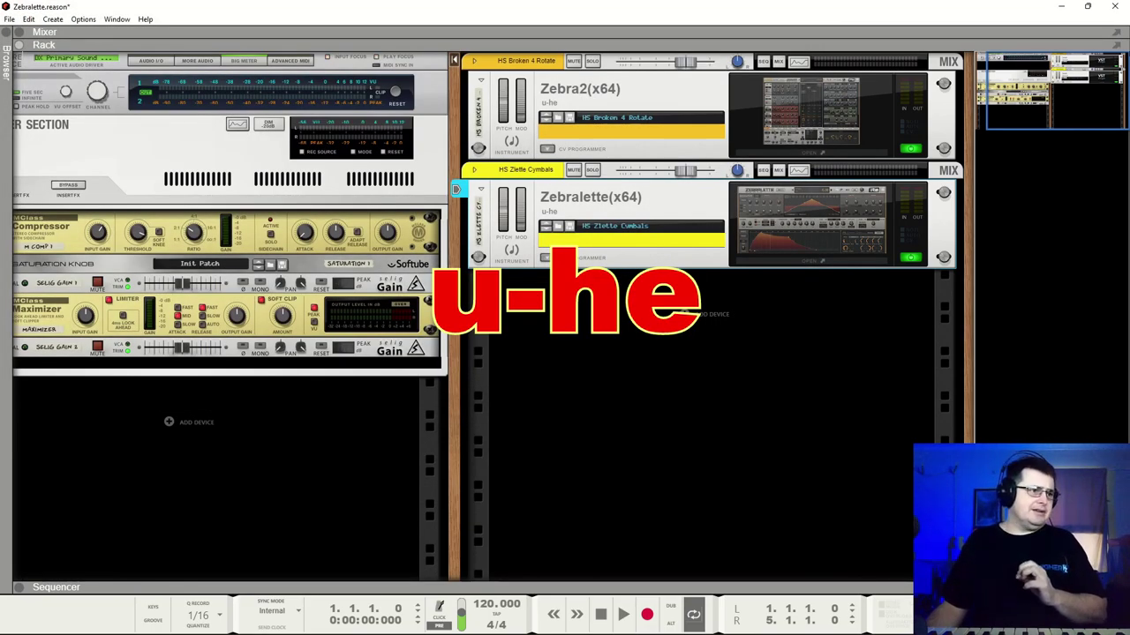